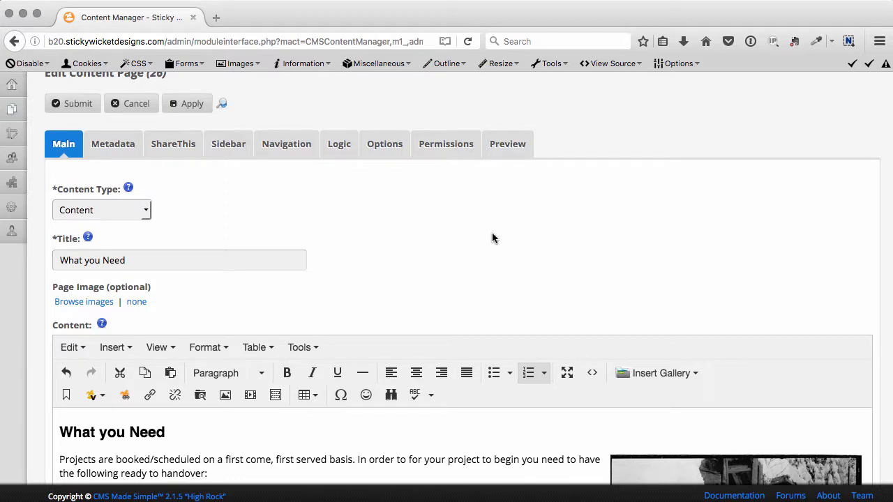
Look through the paragraph and heading formats available for the What you Need page's content.
scroll(473, 231, down, 5)
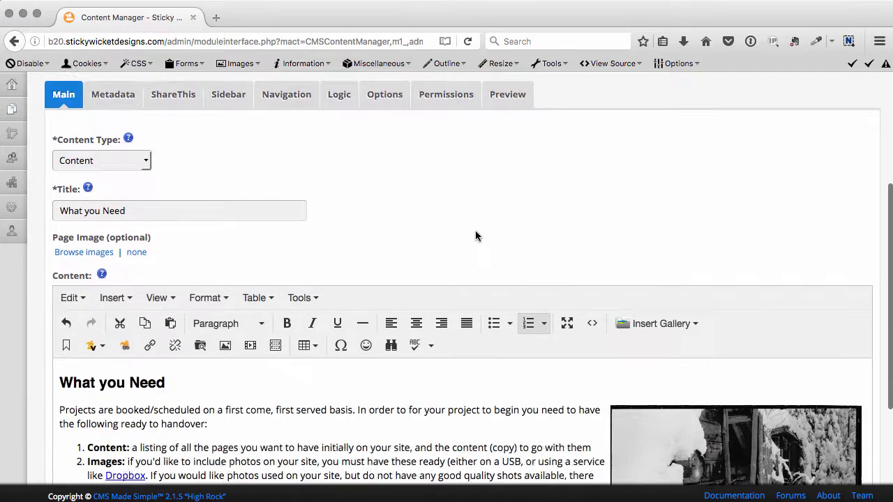
scroll(395, 309, down, 1)
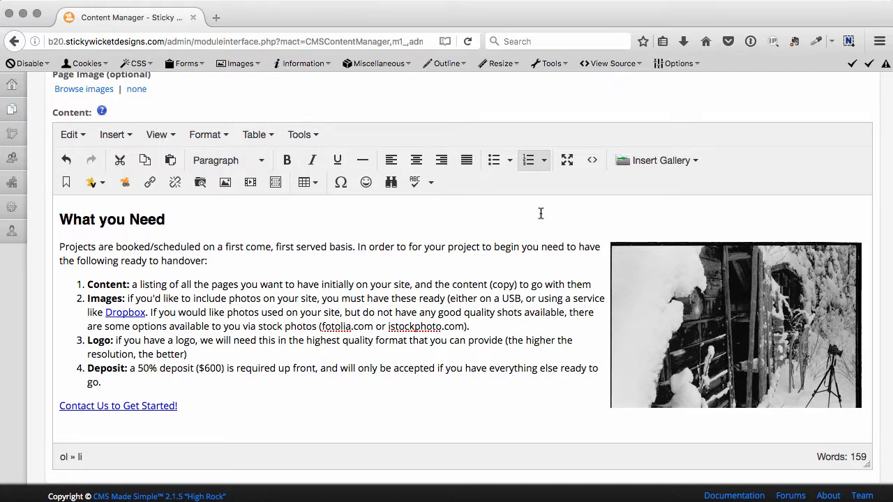
scroll(492, 265, down, 1)
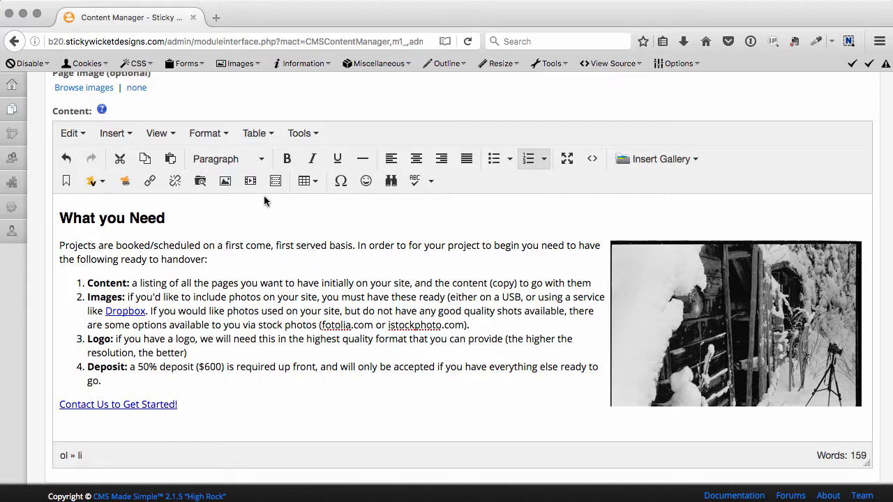
click(248, 160)
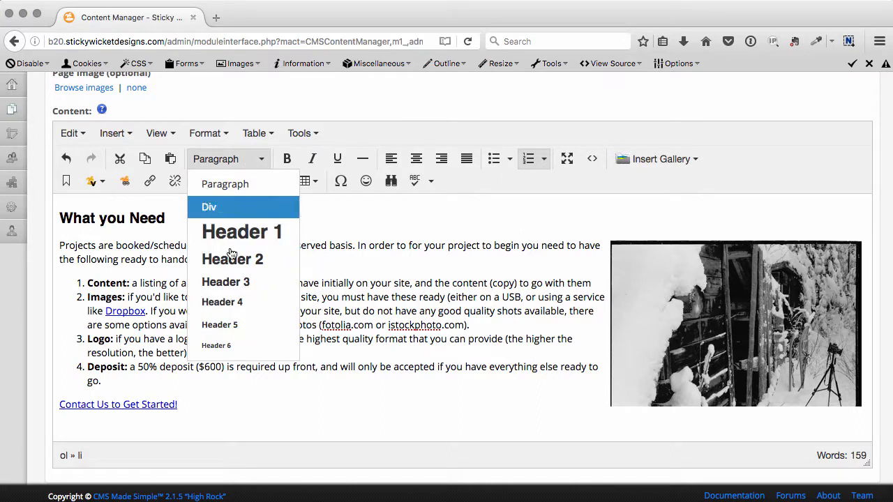
click(330, 223)
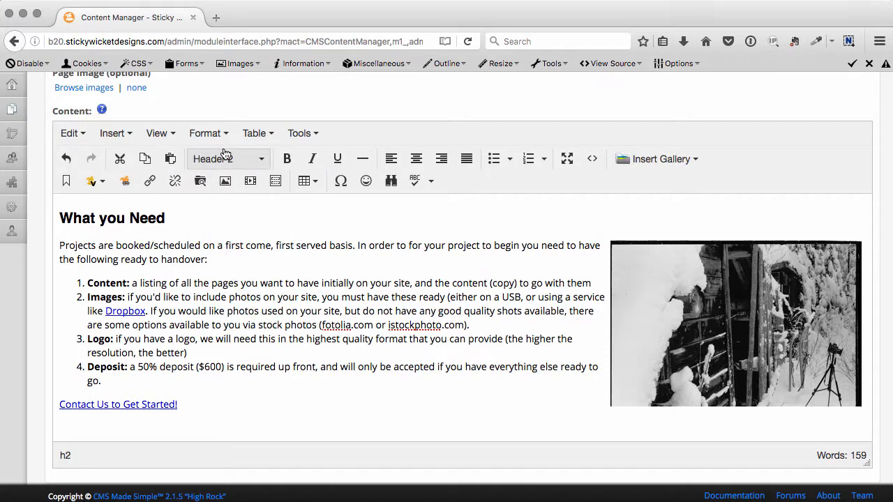
key(Home)
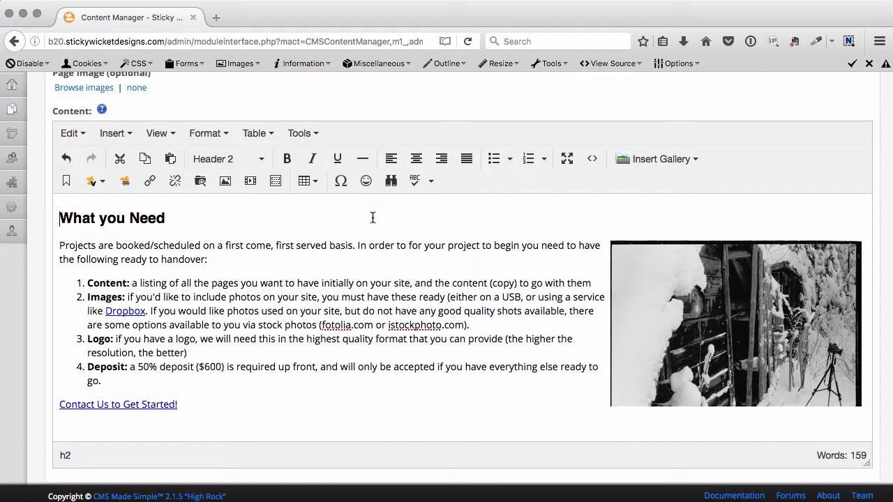
View the page content in the fullscreen editor, and inspect its HTML source code in the normal view.
click(566, 166)
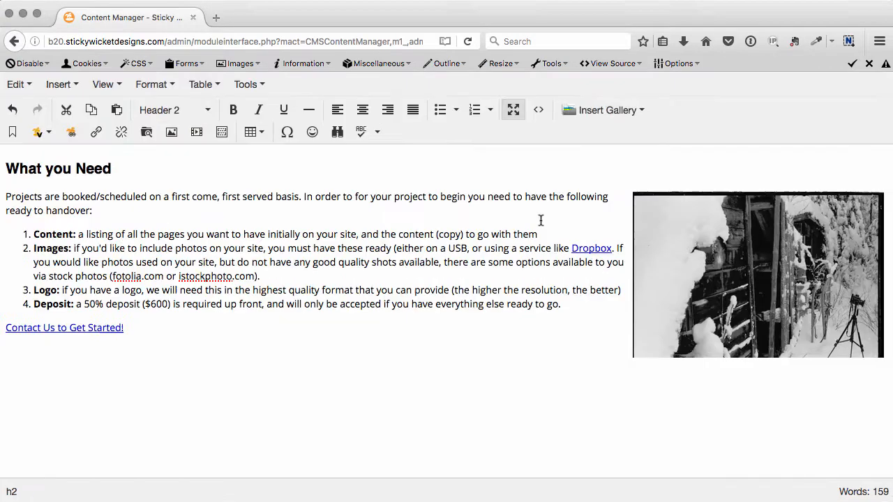
click(511, 109)
click(592, 159)
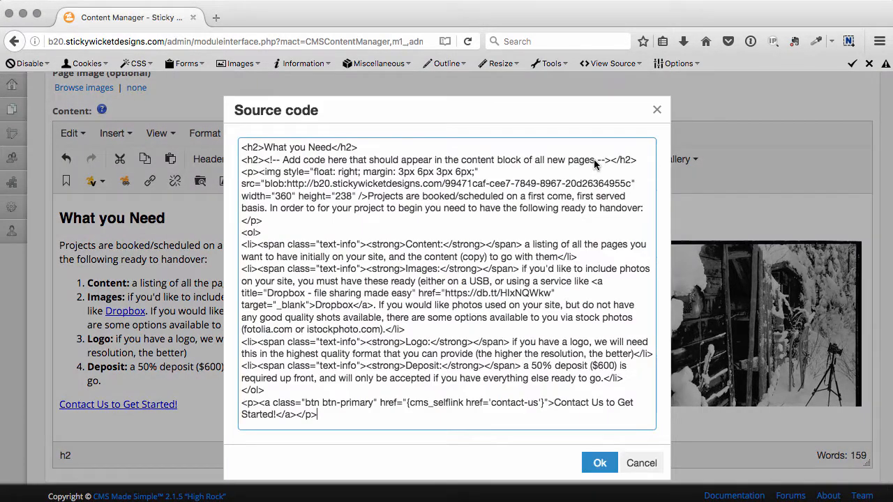
click(659, 112)
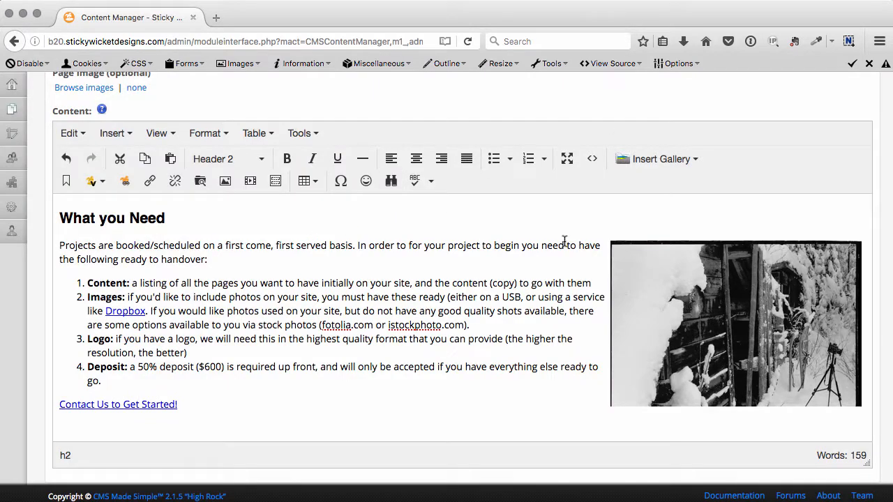
Check the gallery insertion options and the settings for linking to a content page without inserting anything.
click(693, 160)
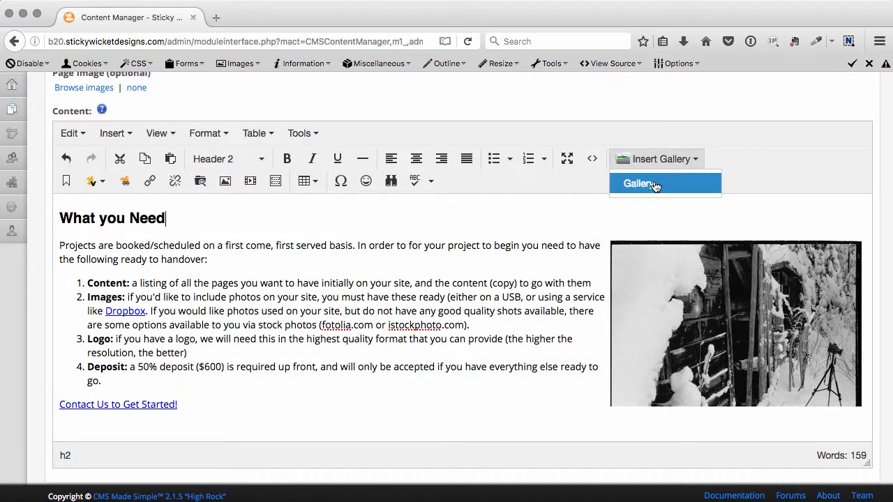
click(543, 229)
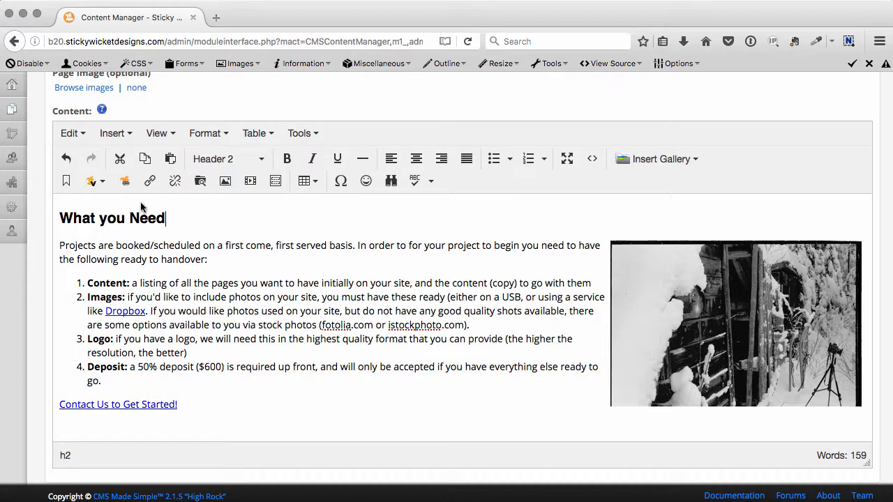
click(124, 181)
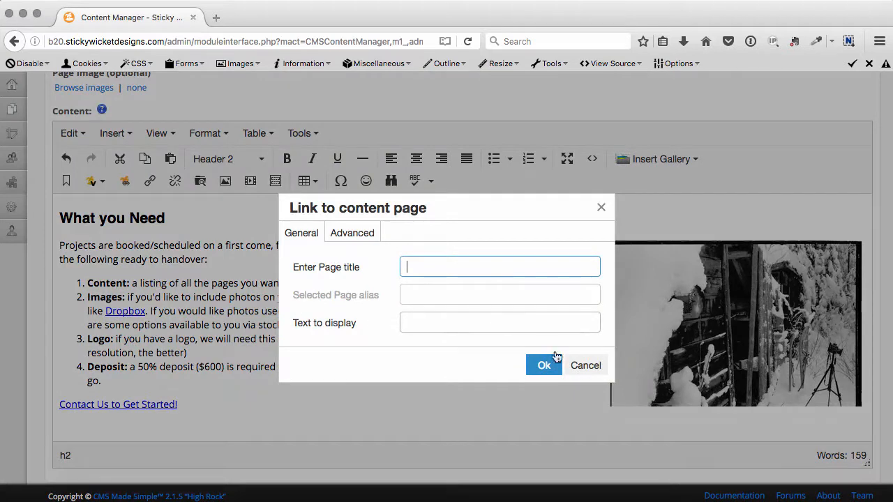
click(584, 365)
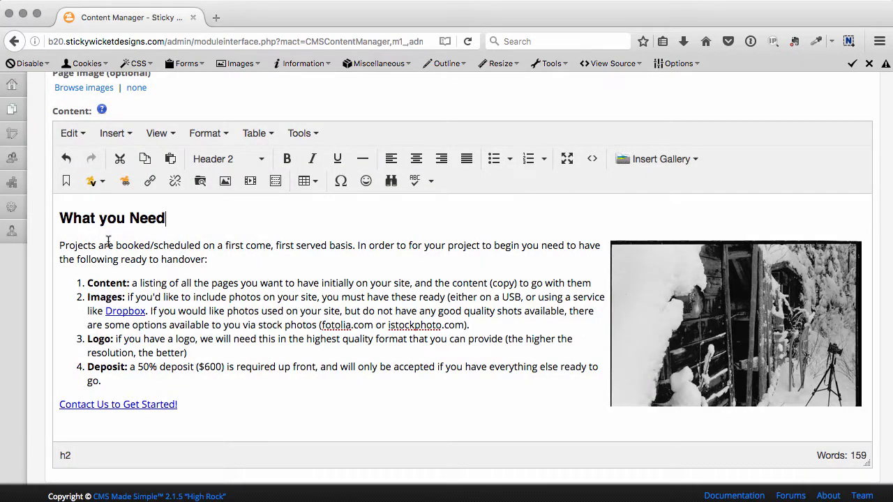
Link the opening words "Projects are booked/scheduled on a first come," to the Contact Us content page.
drag(58, 245, 273, 245)
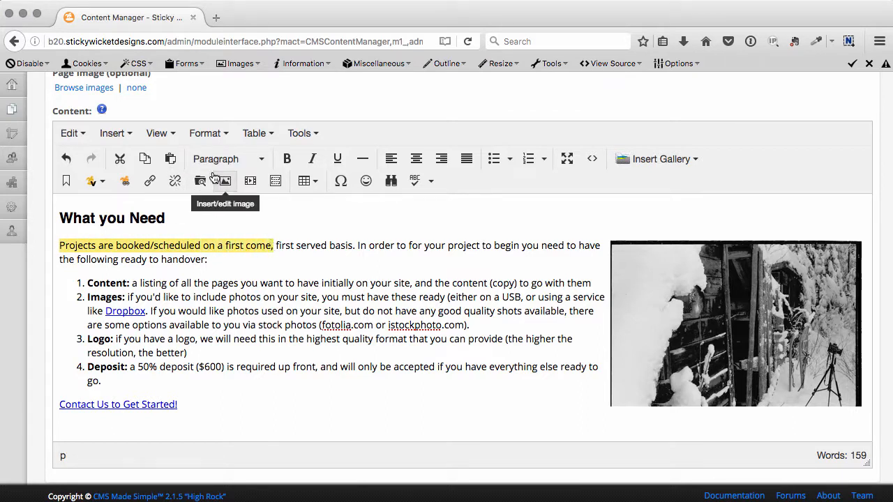
click(126, 185)
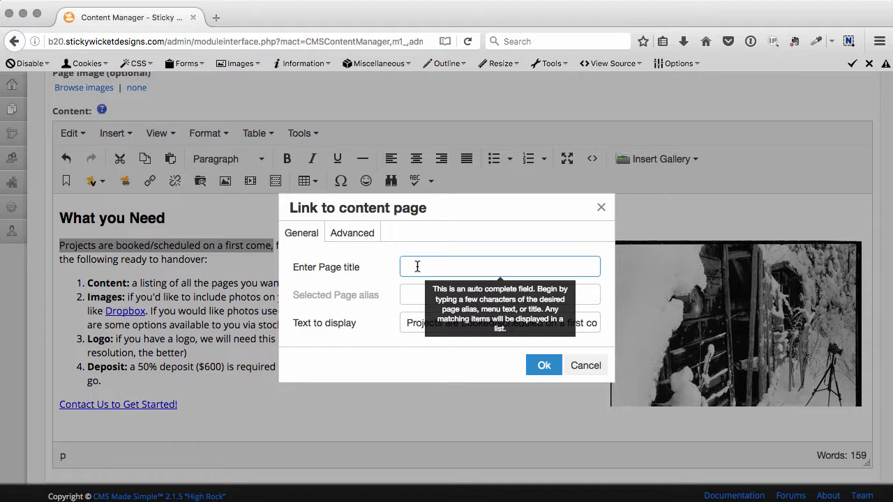
text(CON)
key(BackSpace)
key(BackSpace)
key(BackSpace)
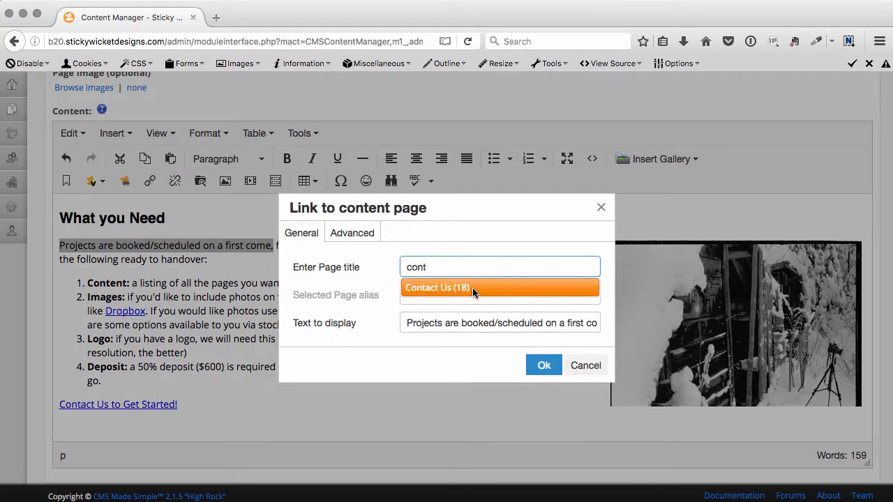
click(473, 291)
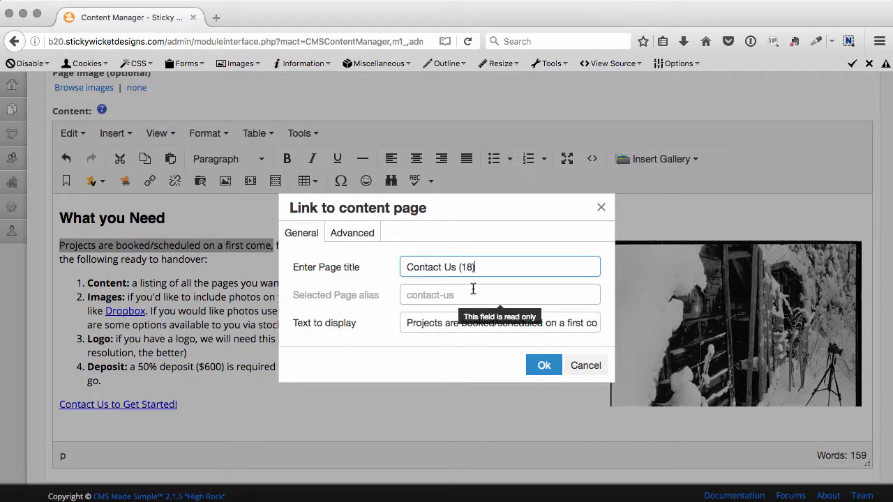
click(541, 364)
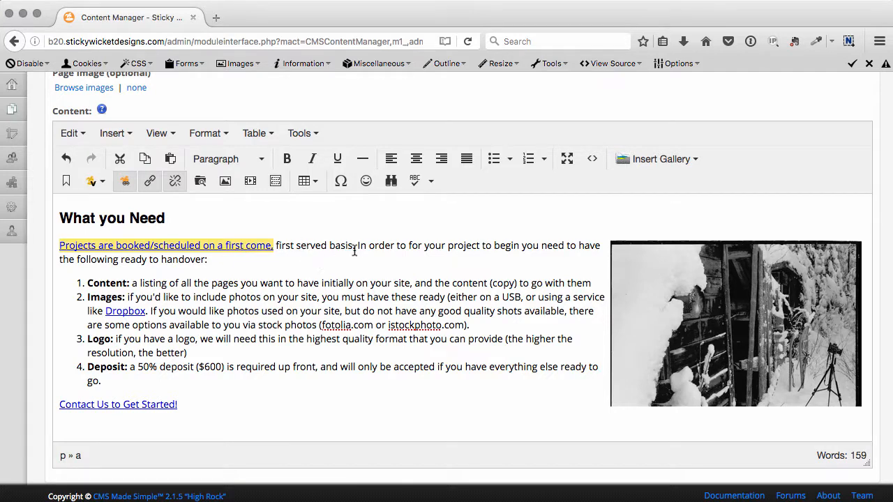
click(149, 182)
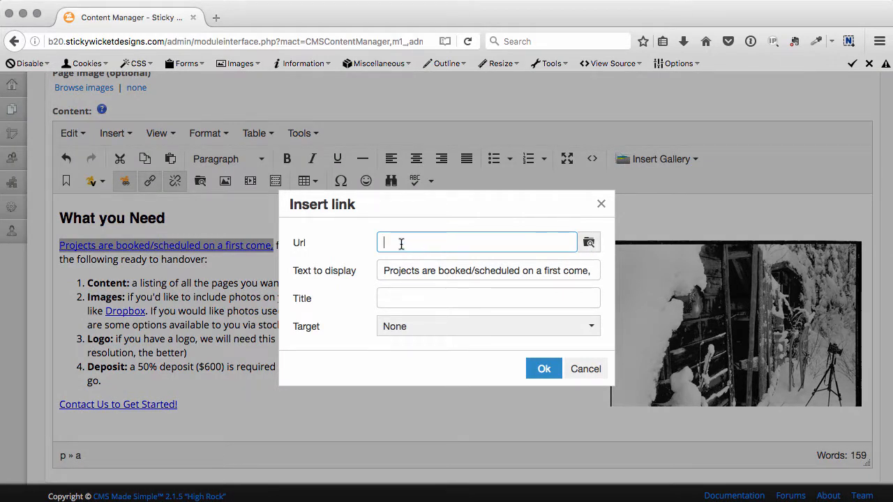
click(478, 325)
click(299, 343)
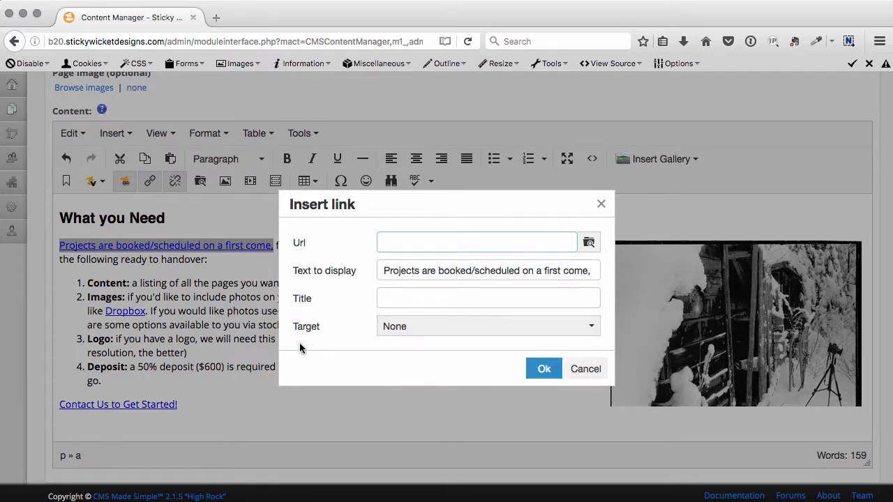
click(589, 244)
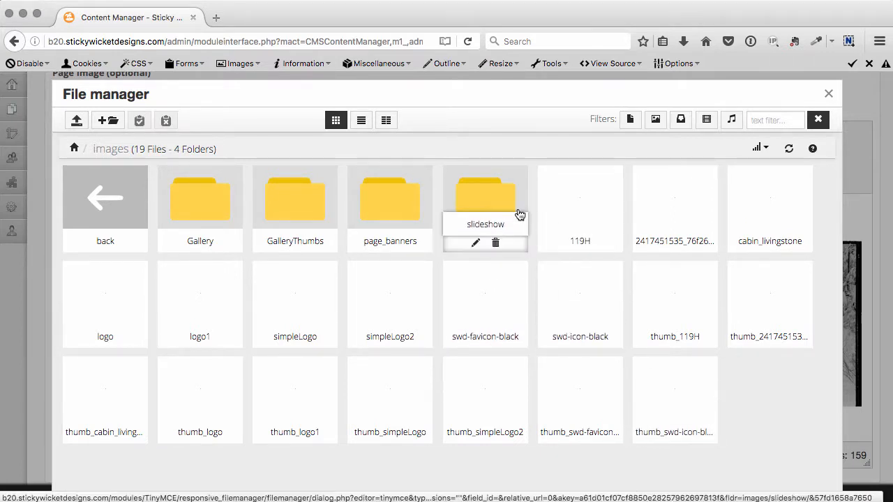
click(787, 148)
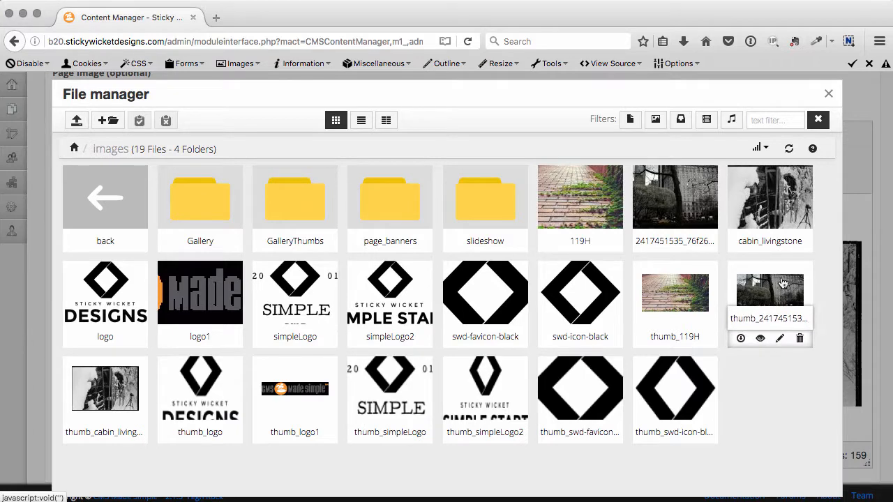
click(782, 283)
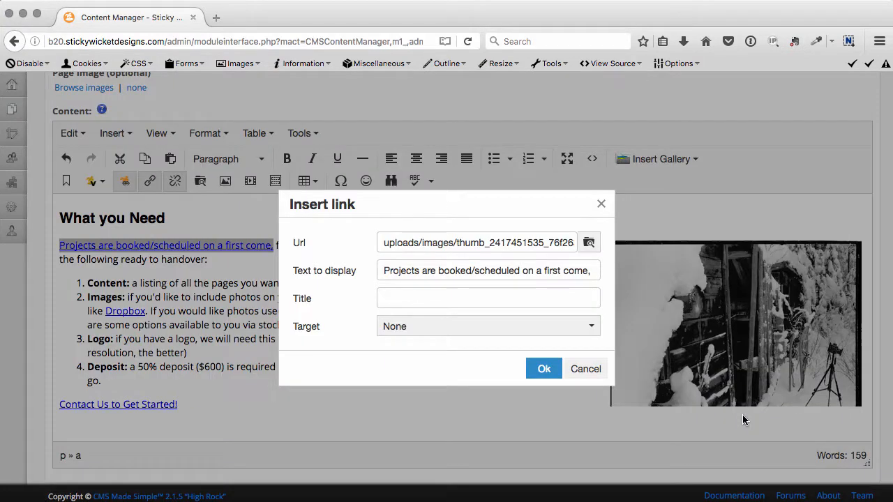
click(545, 370)
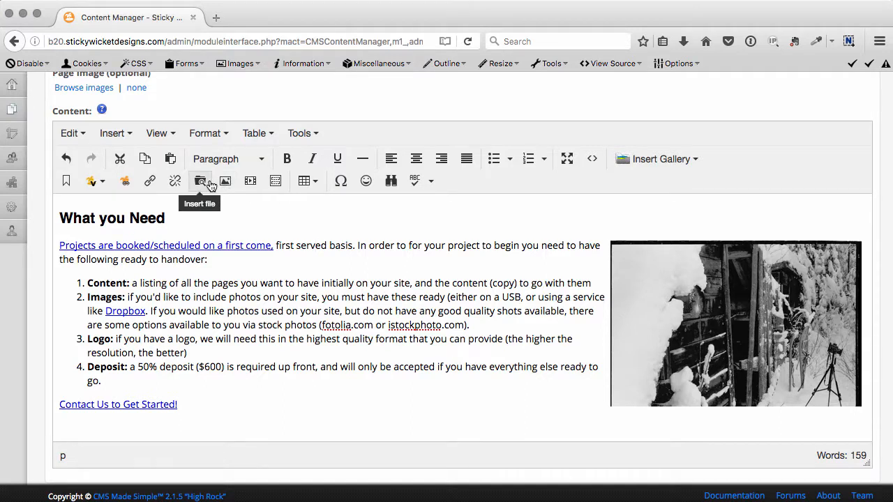
Select the word "project" in the opening paragraph and browse the images folder for a file to insert.
double_click(459, 244)
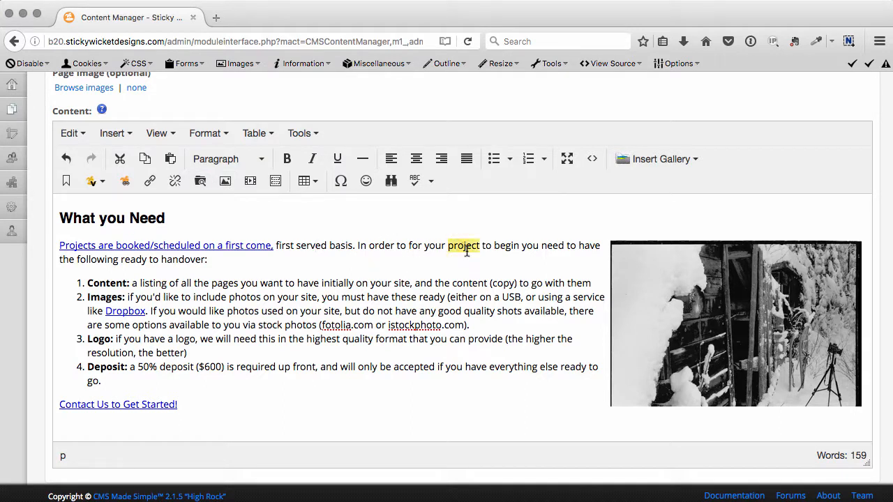
click(207, 183)
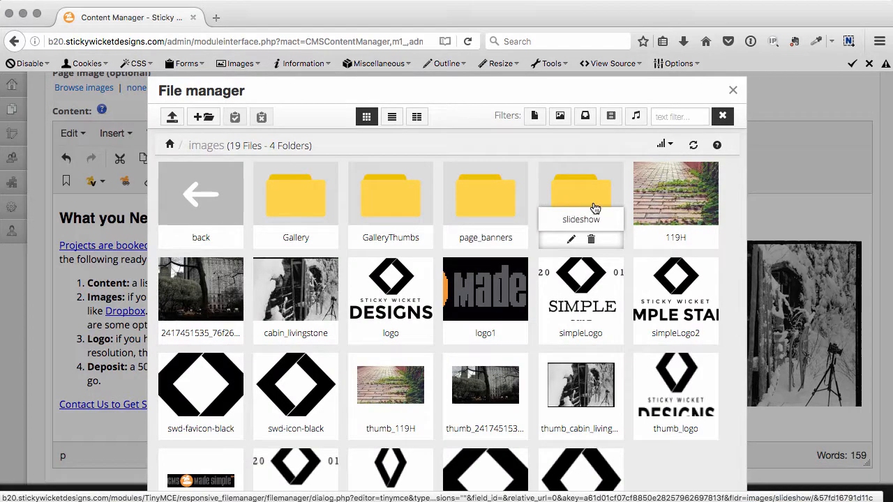
scroll(597, 259, down, 1)
scroll(557, 237, up, 1)
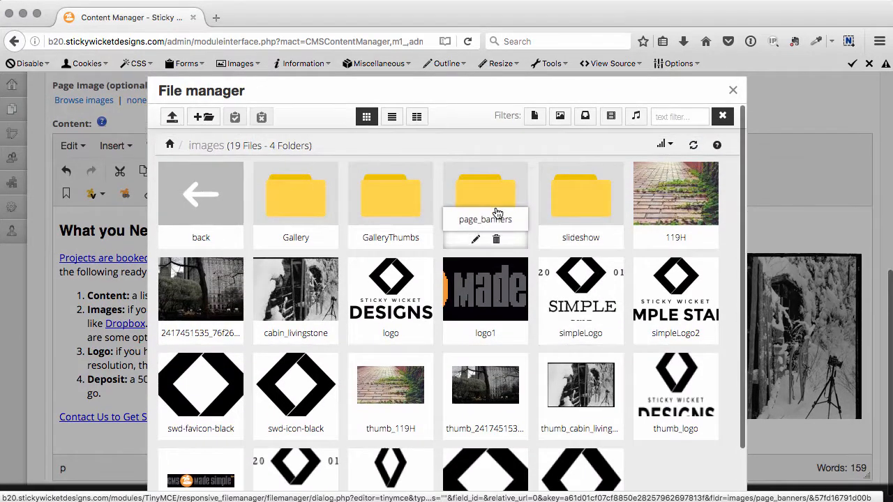
scroll(604, 307, down, 3)
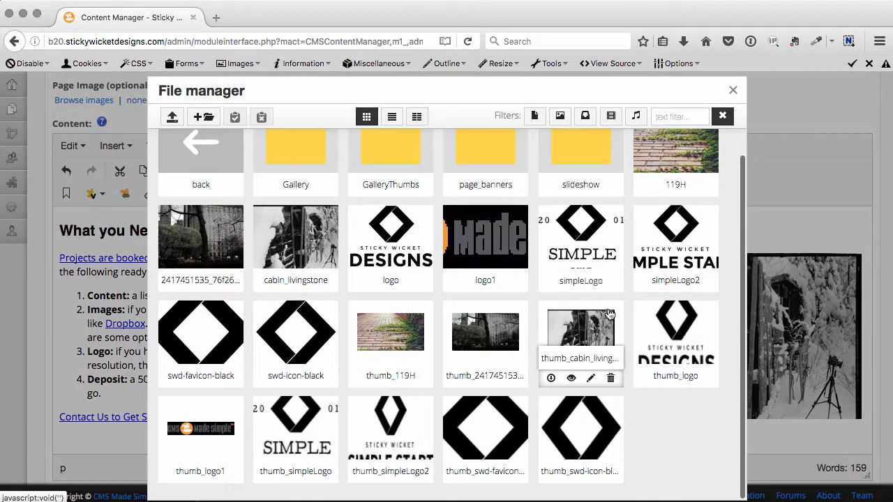
scroll(320, 189, up, 5)
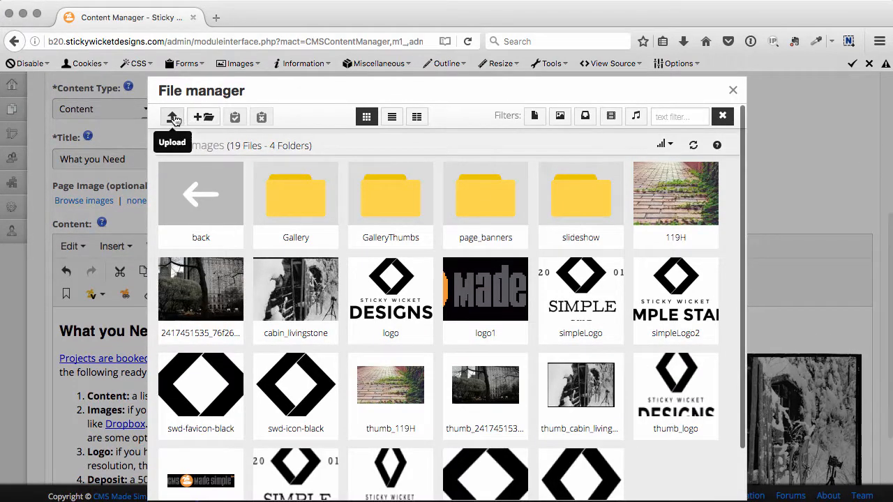
Upload the ss_registration_2016 PDF to the images folder and insert it as a file link in place of "project".
click(172, 116)
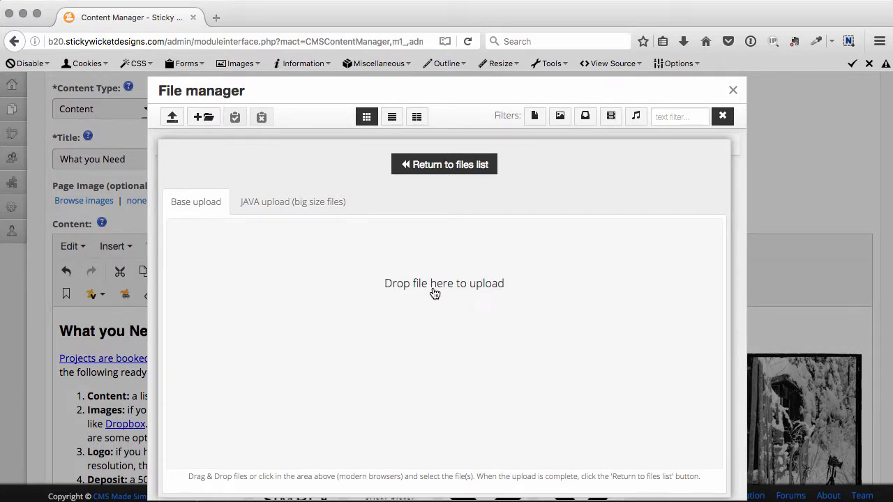
key(super+Tab)
key(super+Tab)
key(super+Tab)
key(super+Tab)
key(super+Tab)
key(super+Tab)
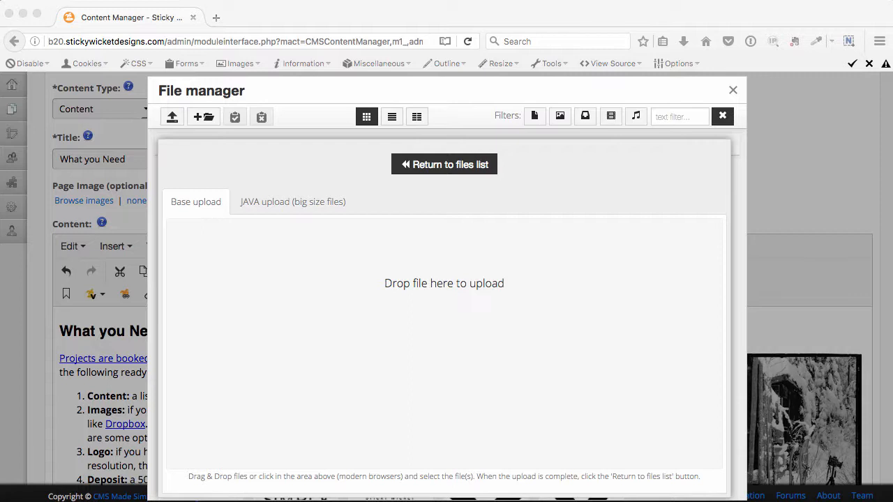
drag(361, 262, 428, 360)
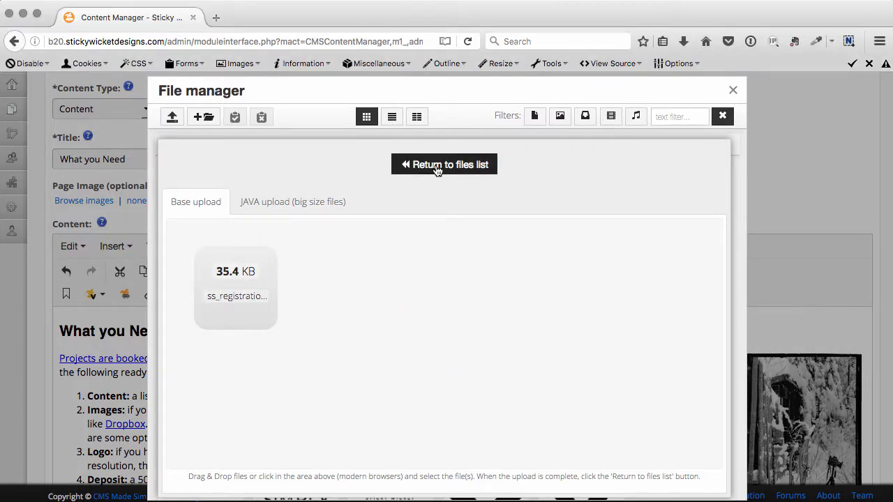
click(438, 167)
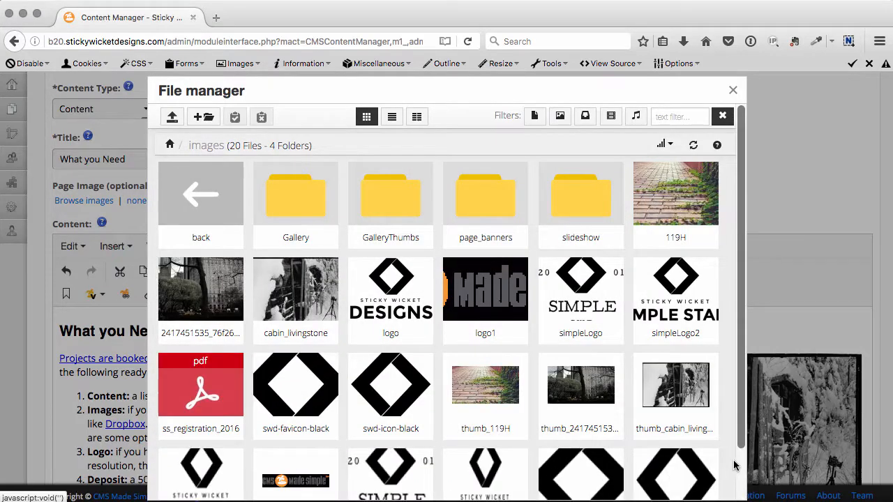
scroll(734, 466, down, 1)
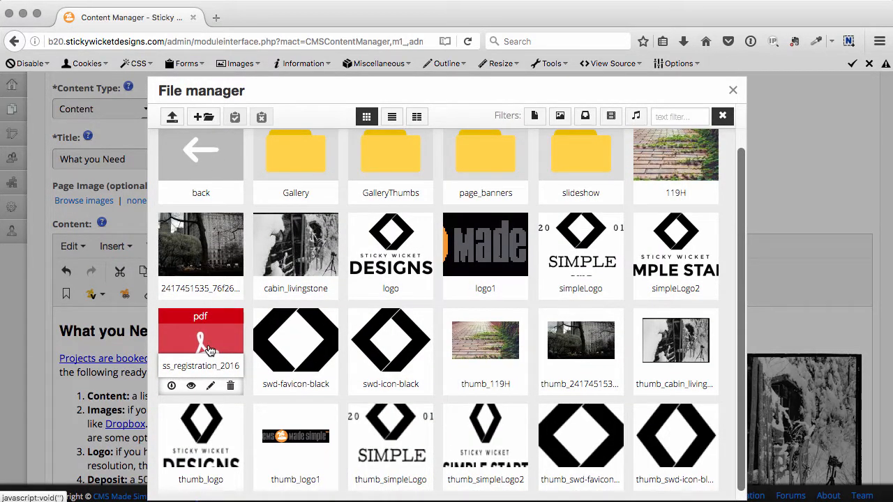
click(209, 349)
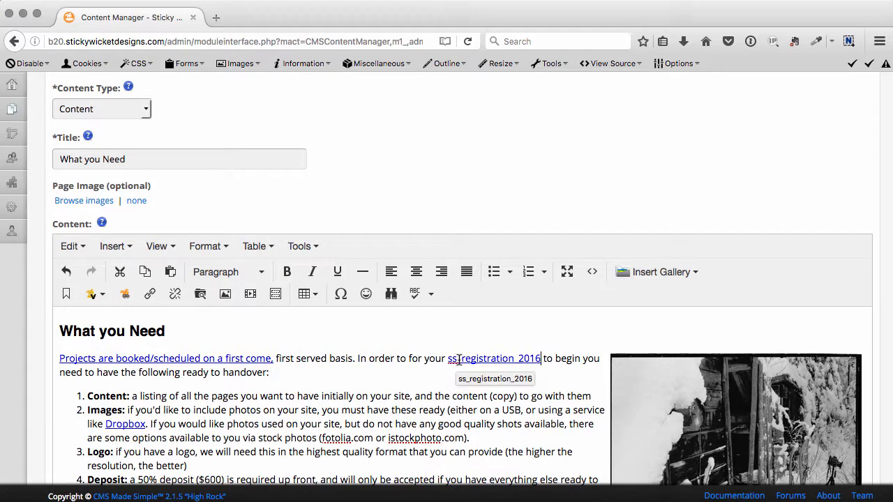
Undo the insertion of the ss_registration_2016 file link in the opening paragraph.
click(66, 271)
click(241, 324)
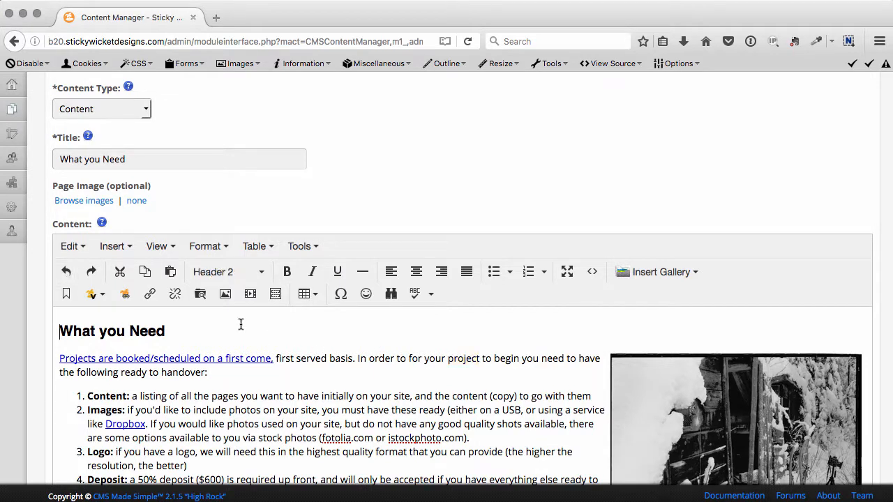
click(249, 349)
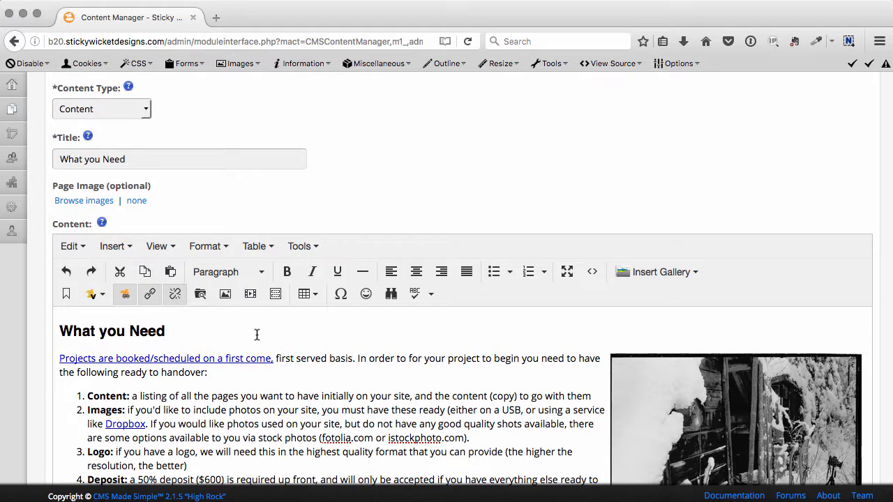
Add a blank line below the What you Need heading, try pasting the YouTube iframe embed code there, and undo the paste.
click(380, 332)
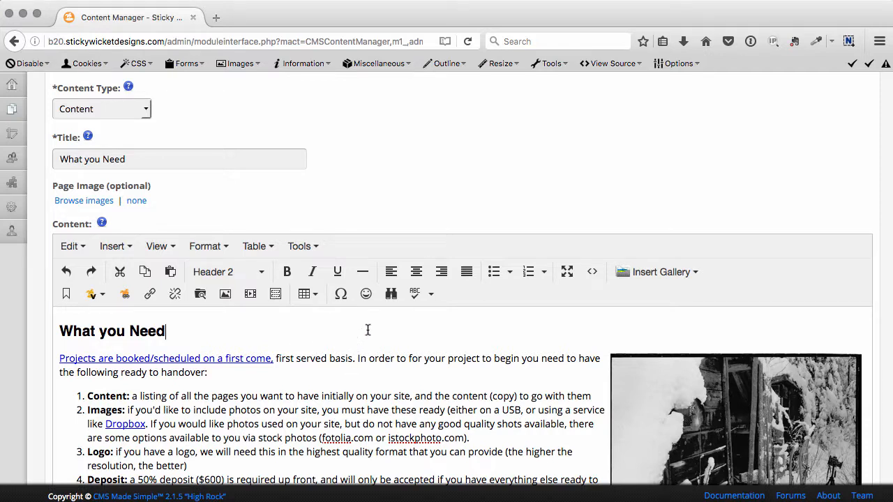
key(Return)
text(<iframe width="560" height="315" src="https://www.youtube.com/embed/KcO6Knrz5rw" frameborder="0" allowfullscreen></iframe>)
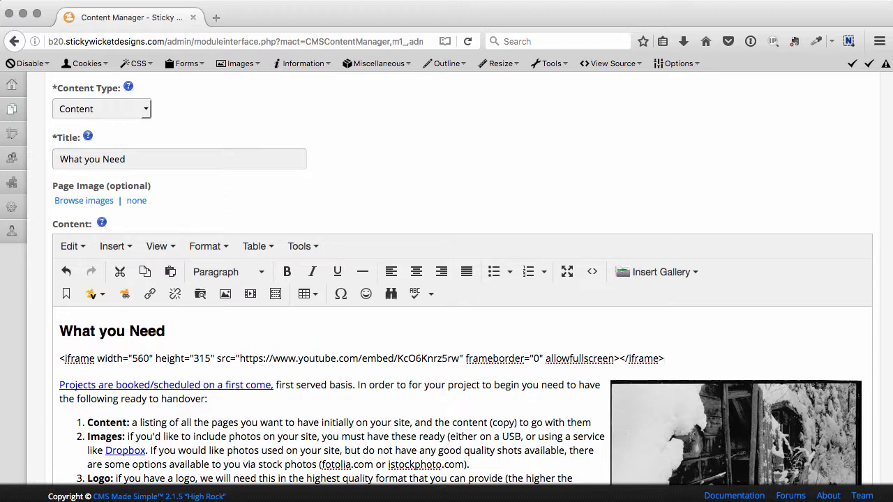
key(super+z)
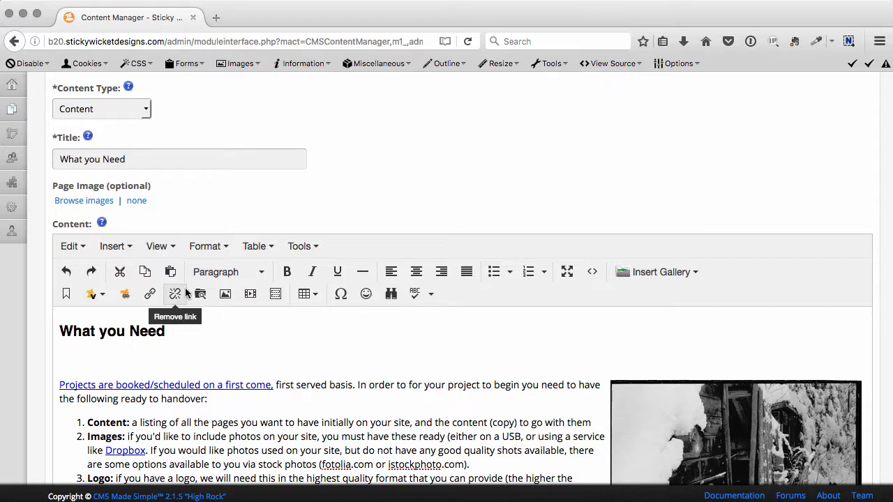
Insert the image 119H.jpg from the images folder on the blank line below the What you Need heading.
click(184, 355)
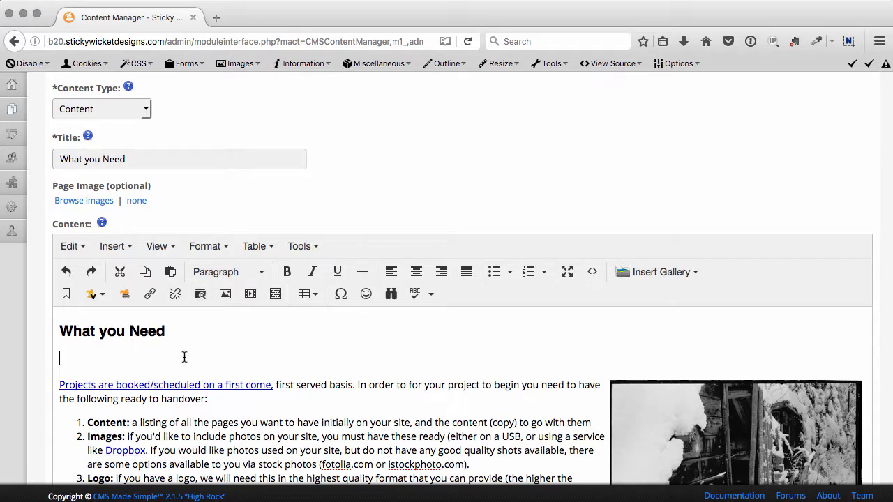
click(225, 293)
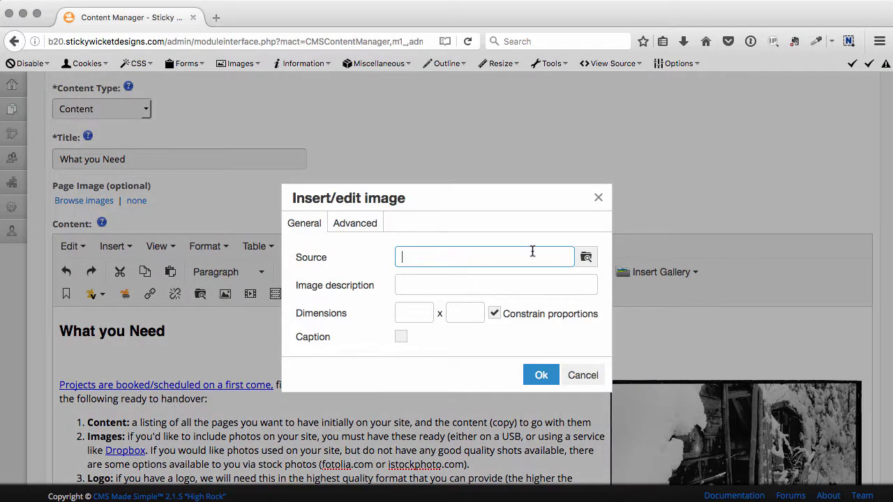
click(585, 257)
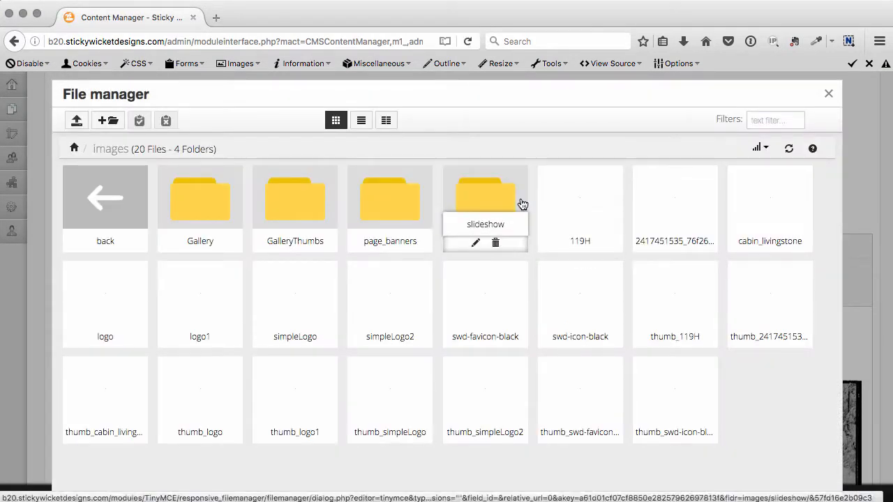
click(576, 190)
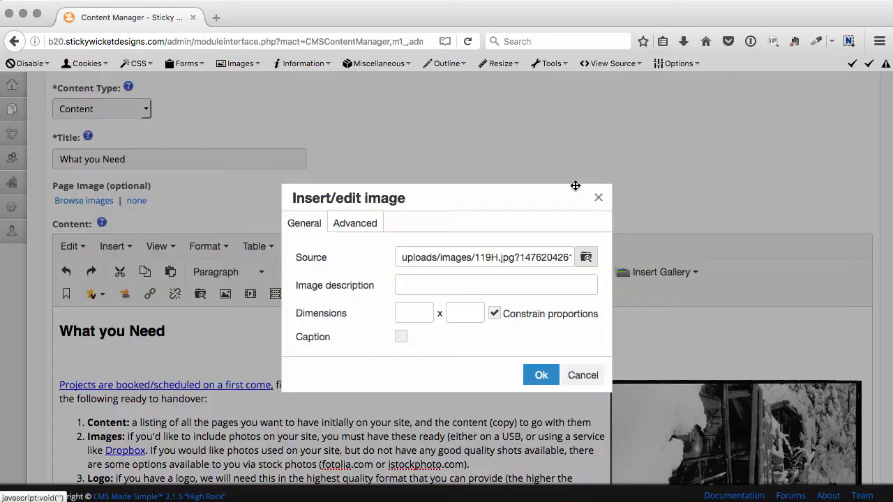
click(543, 375)
scroll(552, 386, down, 5)
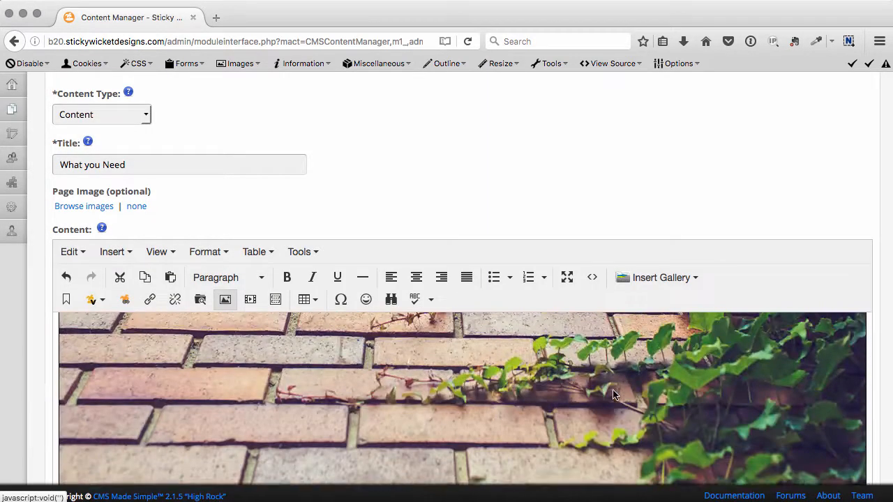
Open the inserted brick path image's settings and set its width to 240 with proportions constrained.
scroll(491, 402, up, 1)
scroll(460, 405, up, 5)
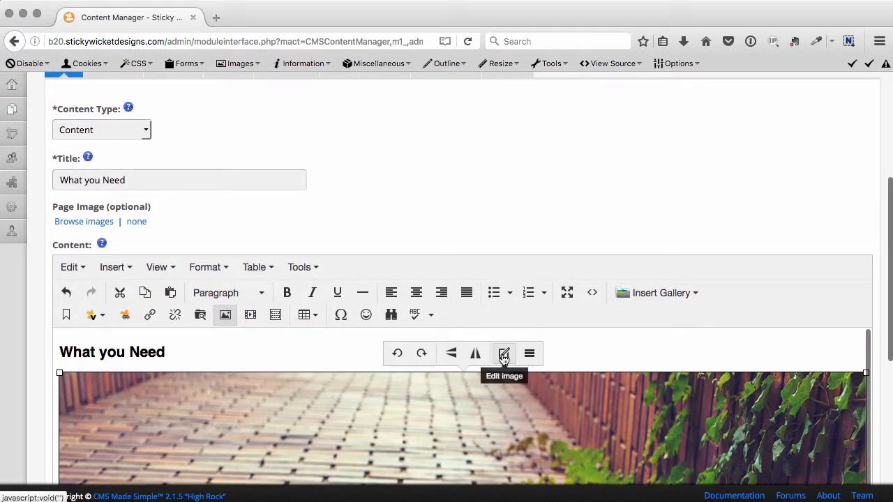
click(526, 354)
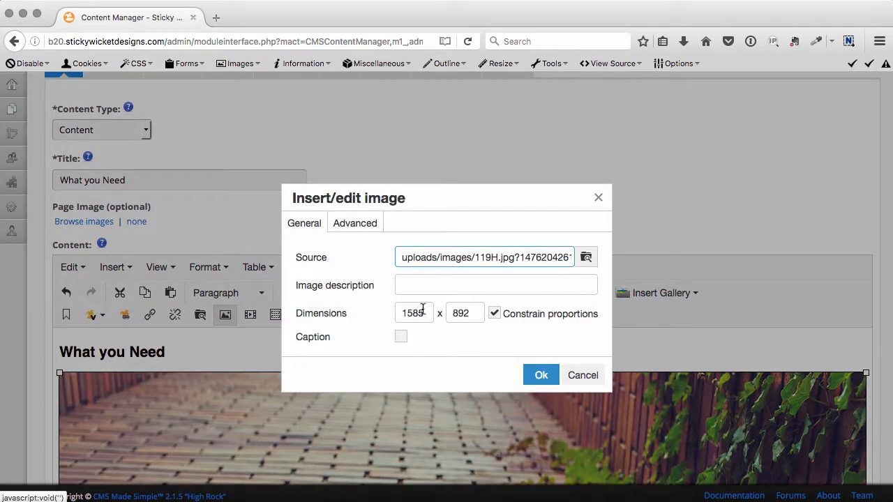
drag(422, 313, 333, 311)
text(240)
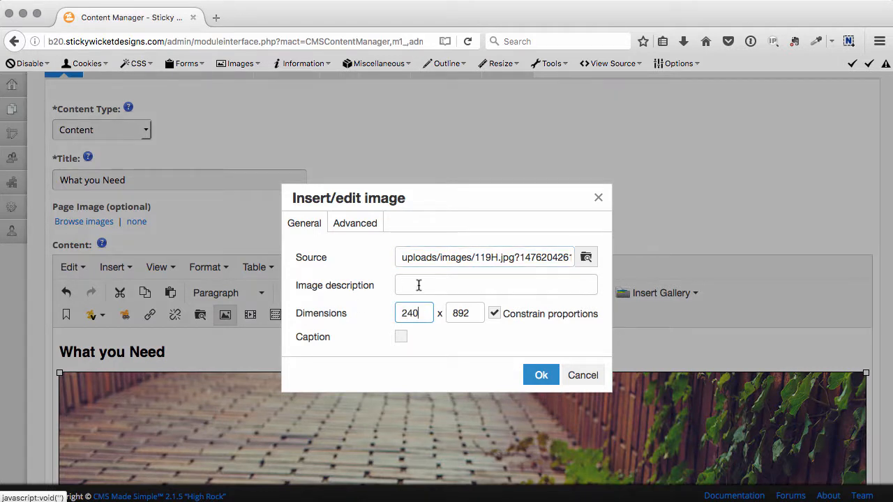
key(Tab)
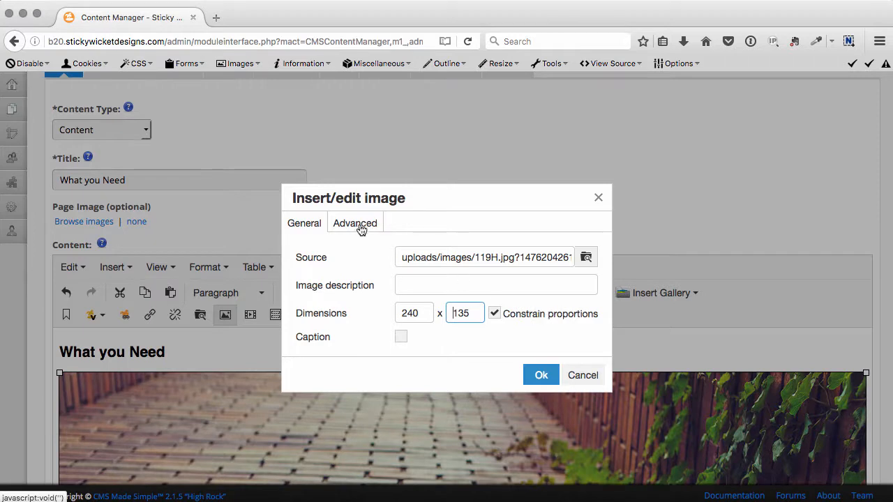
Enter "my big image" as the brick path image's description.
click(483, 286)
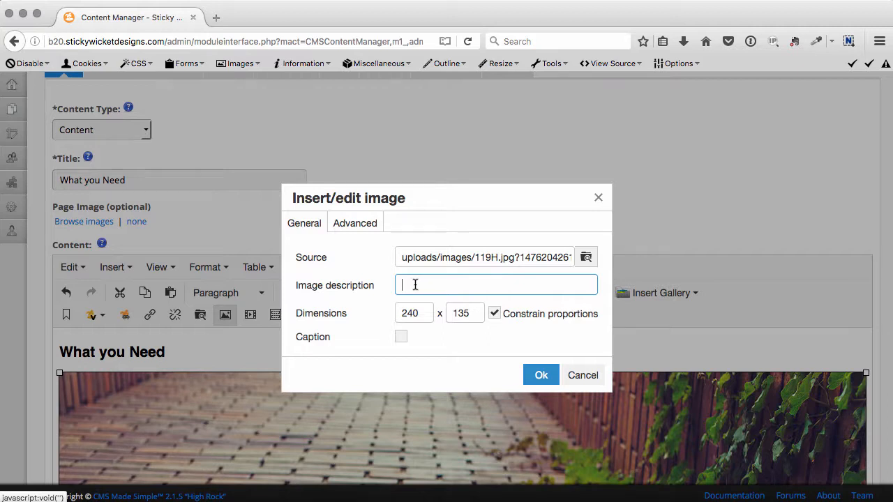
text(my big miage)
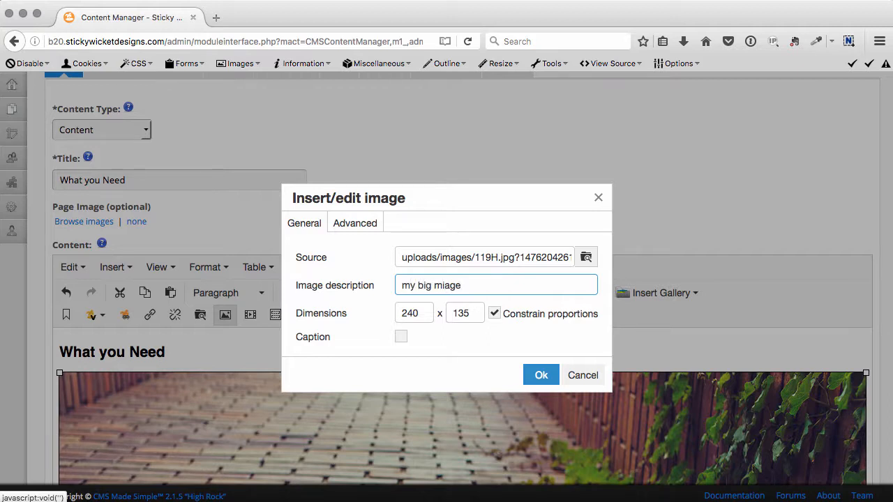
key(BackSpace)
key(BackSpace)
key(BackSpace)
text(amge)
key(Right)
key(Right)
key(shift+super+Left)
key(Right)
key(alt+shift+Left)
text(im)
key(Delete)
text(a)
Set the brick path image's style to "float: right;" and apply the image settings.
click(360, 220)
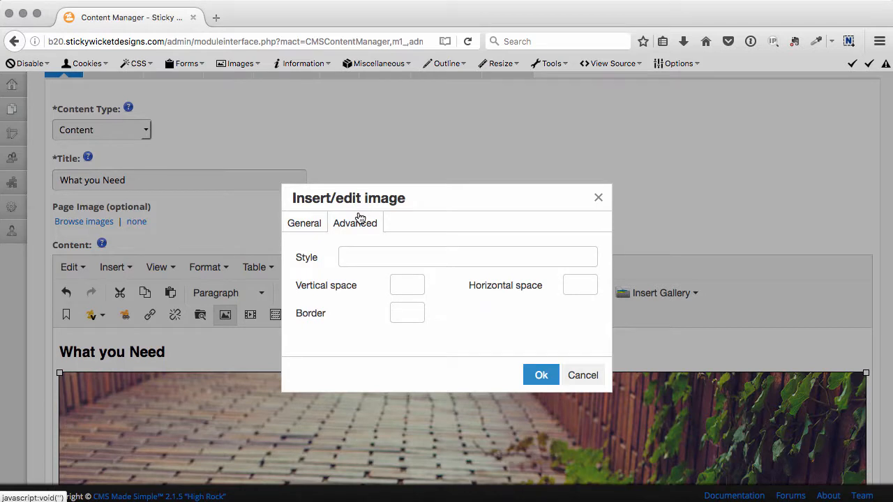
click(423, 258)
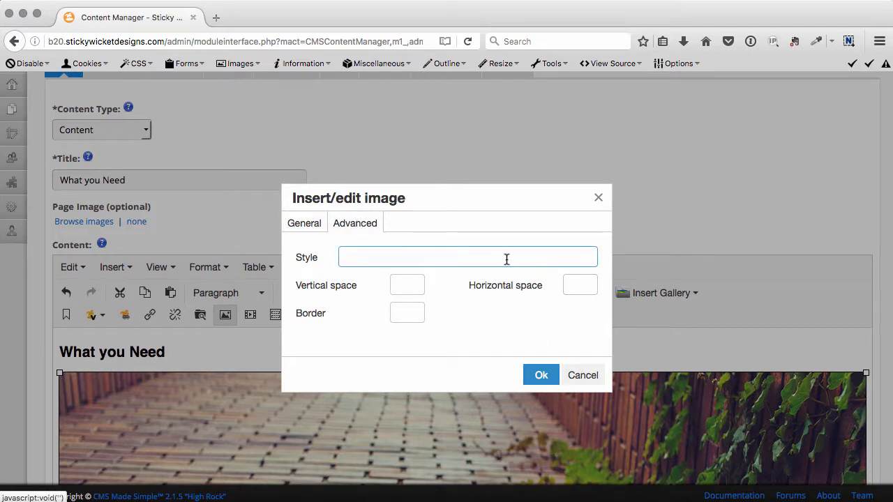
text(float: right;)
click(295, 226)
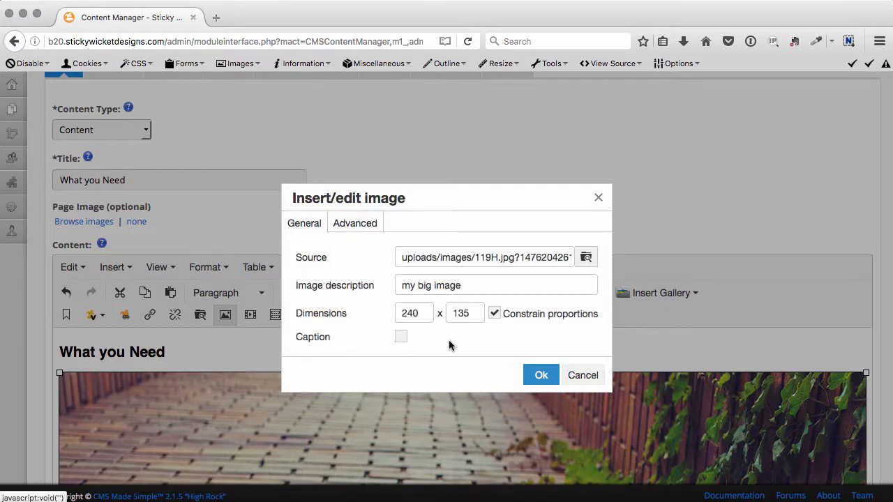
click(541, 376)
scroll(624, 348, down, 2)
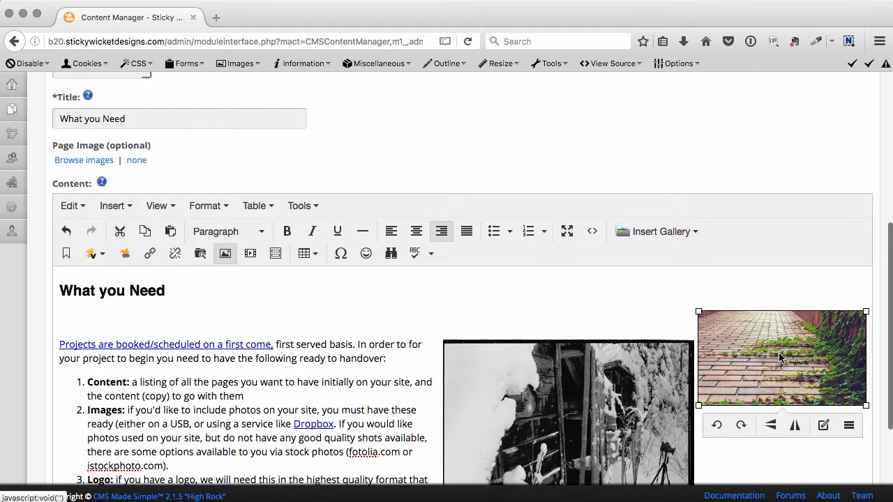
Try flipping the brick path image horizontally and vertically, and rotating it clockwise and back counterclockwise.
click(794, 427)
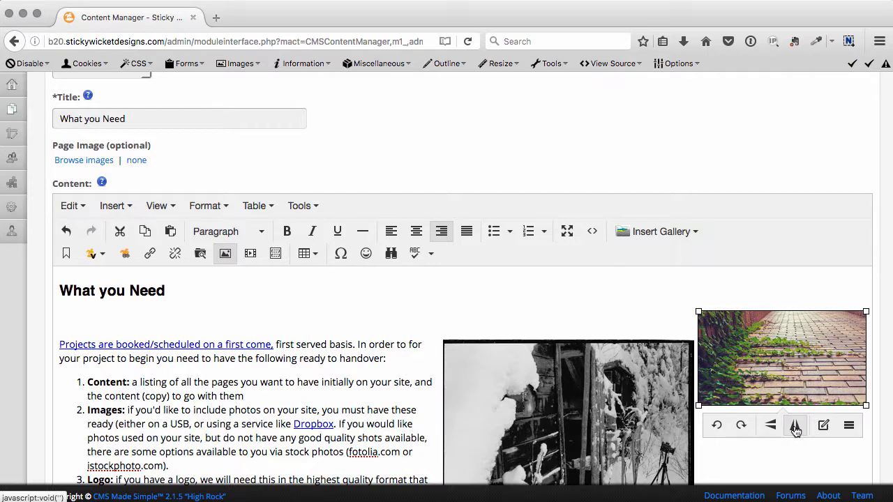
click(770, 427)
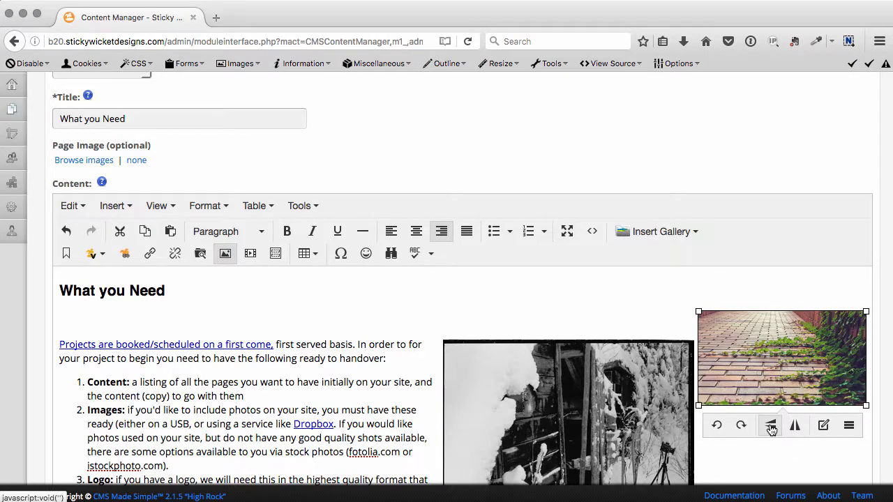
click(770, 426)
click(770, 427)
click(742, 427)
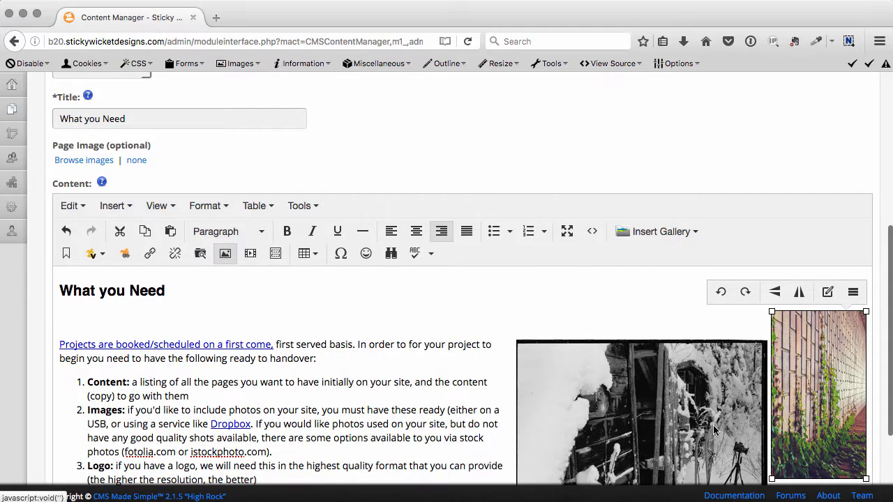
click(720, 299)
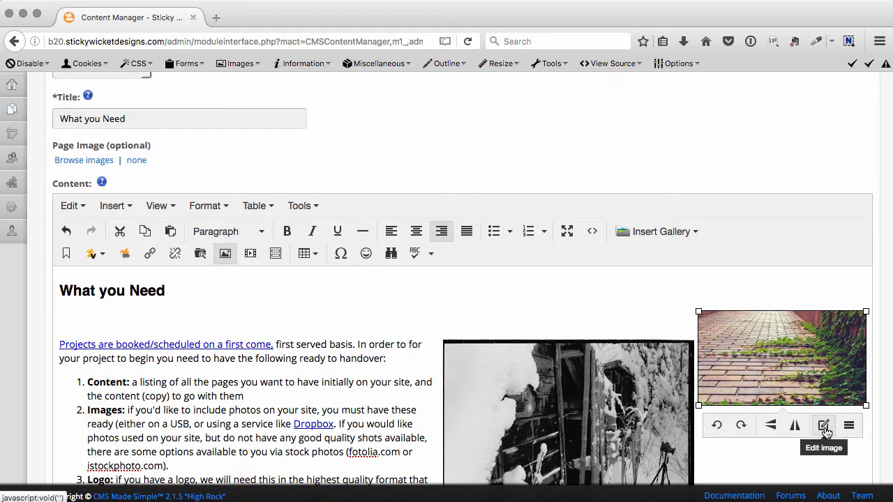
Open the brick path image in the image editor and preview inverted colours and a lower gamma, backing out of both.
click(824, 424)
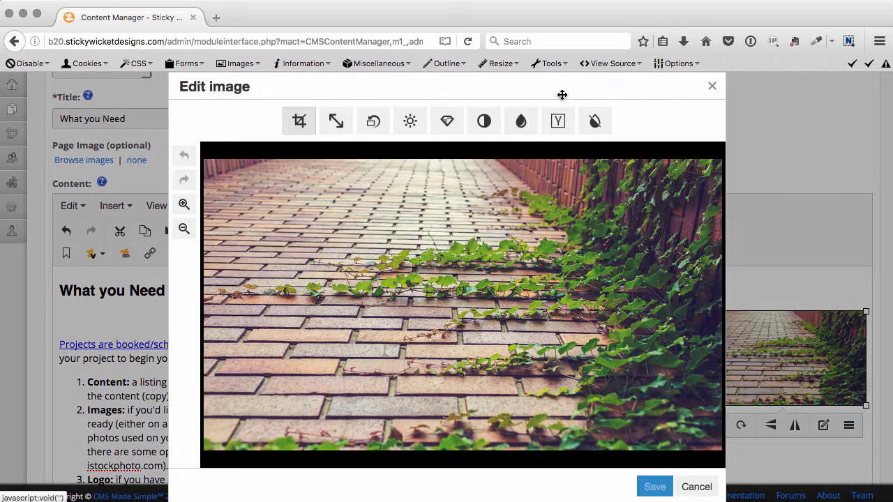
click(594, 122)
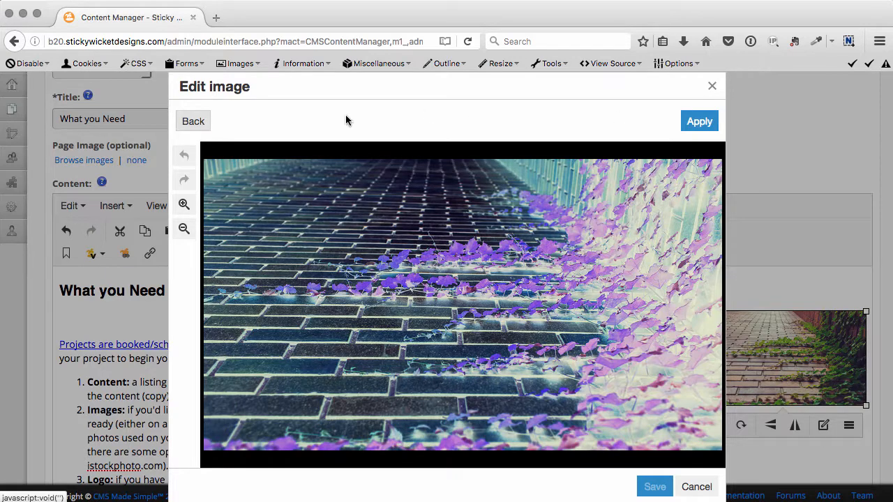
click(195, 122)
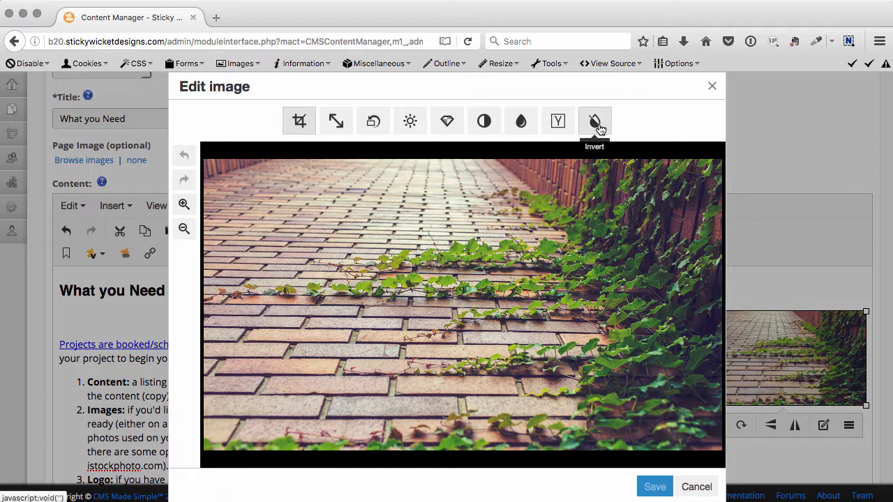
click(558, 122)
drag(447, 122, 398, 124)
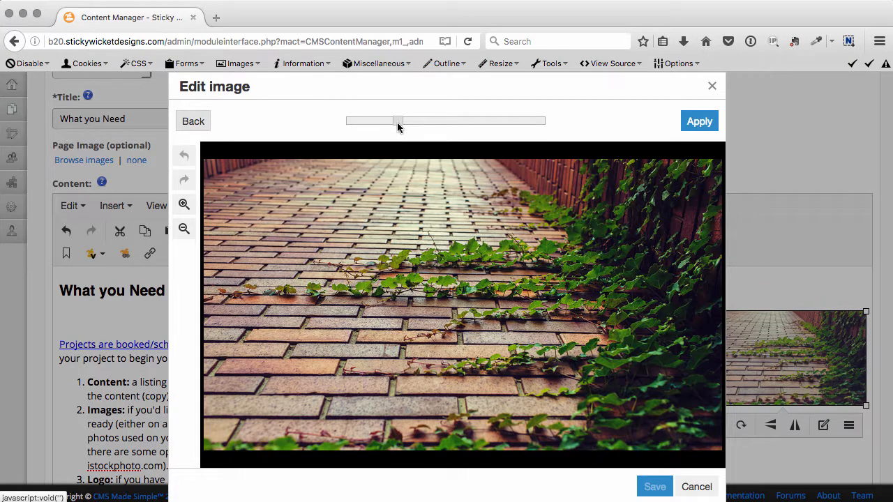
click(185, 121)
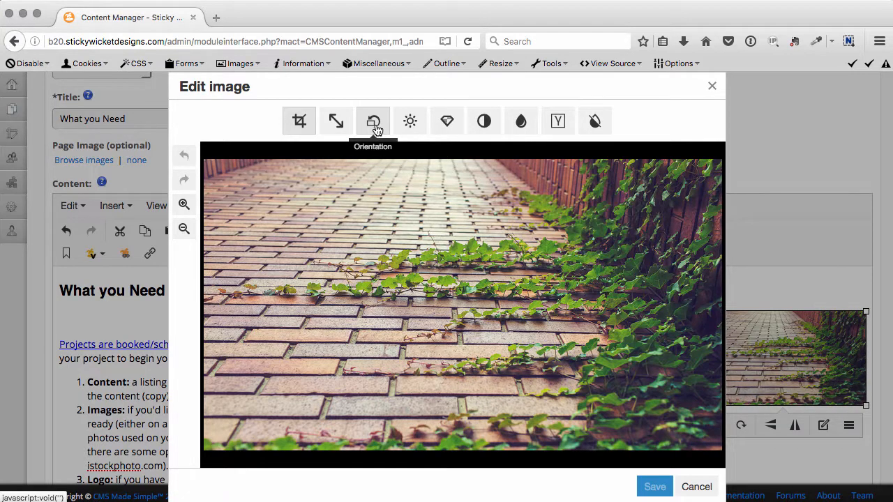
Crop the brick path image to about the upper middle two-thirds of its width and save the edited image.
click(299, 123)
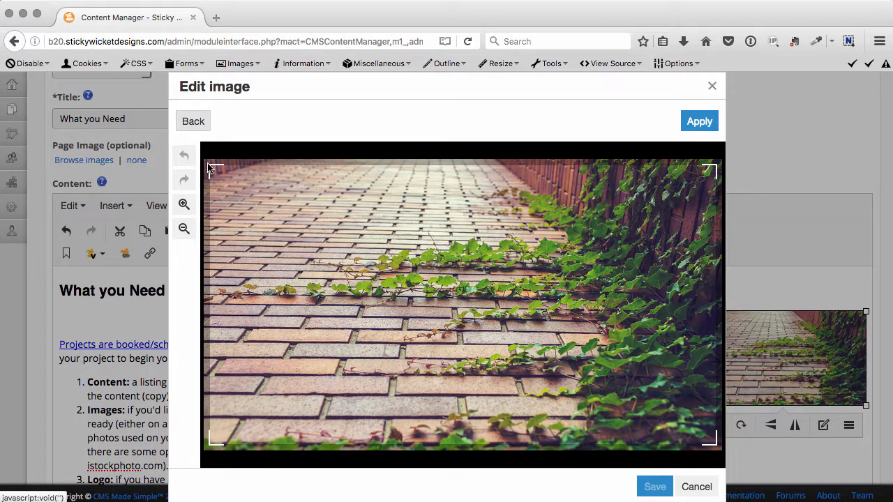
drag(208, 166, 376, 276)
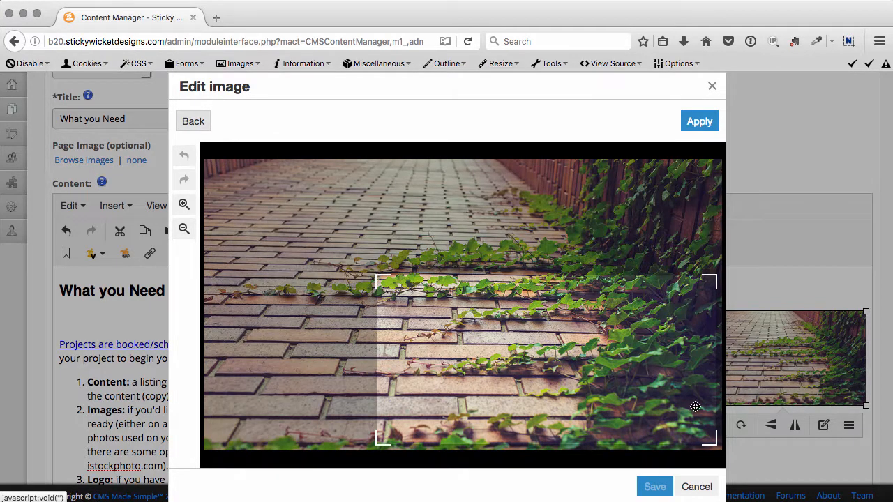
drag(646, 375, 584, 280)
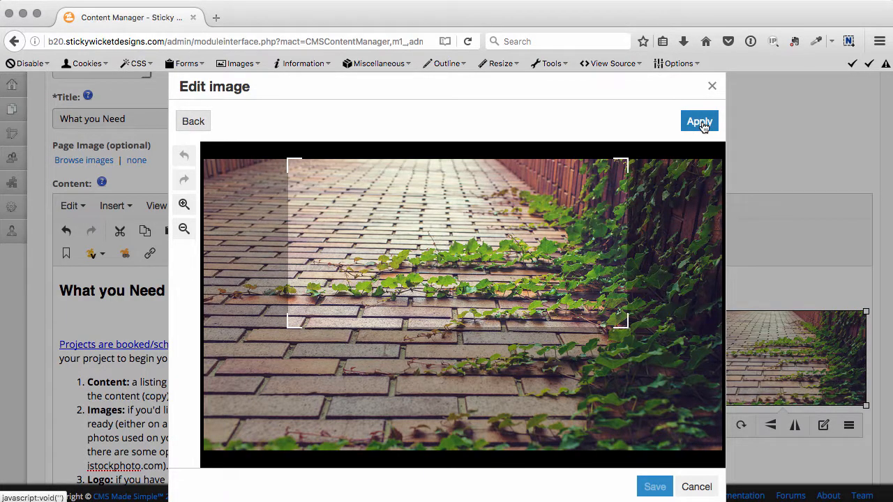
click(700, 123)
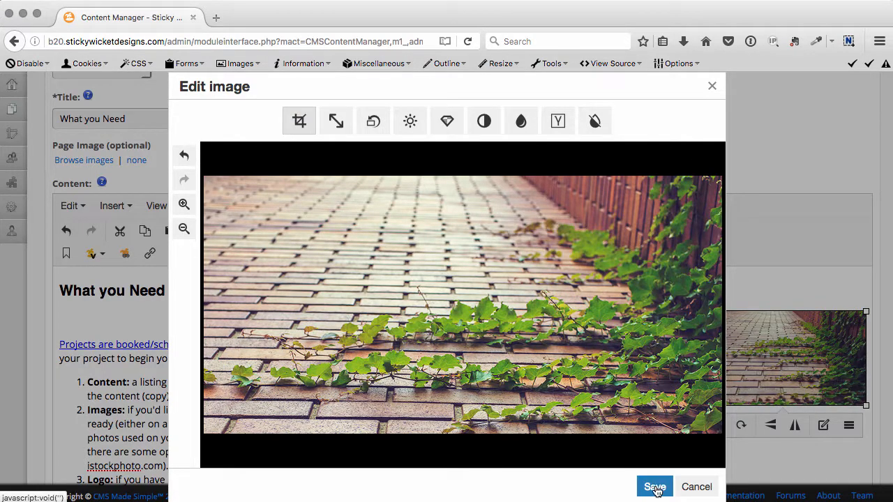
click(656, 488)
Set the brick path image's width to 240 with proportions constrained and apply the image settings.
scroll(738, 311, down, 5)
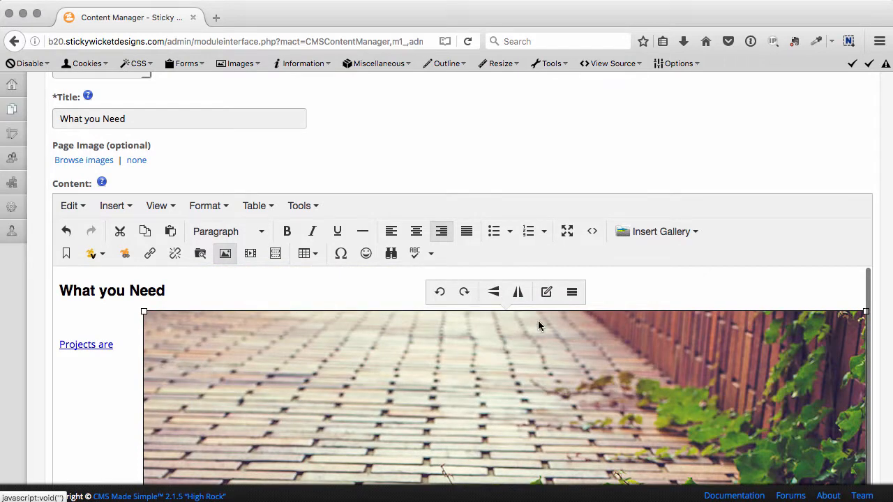
click(572, 292)
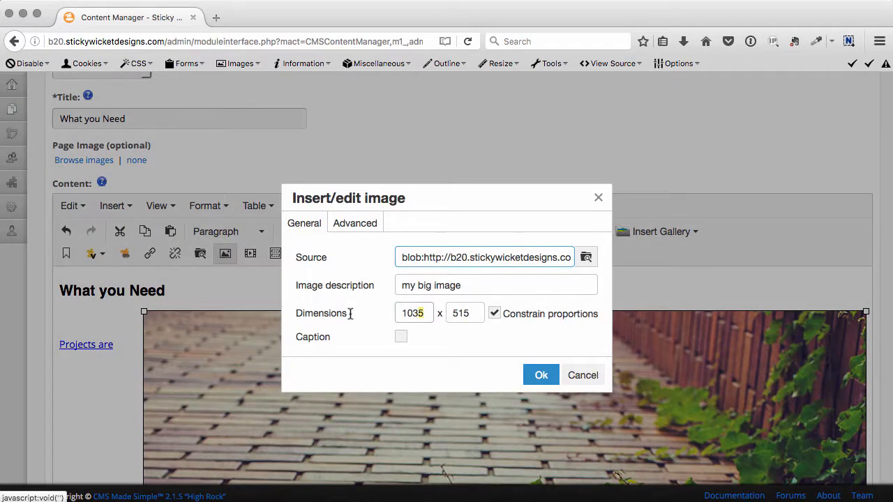
click(329, 313)
text(240)
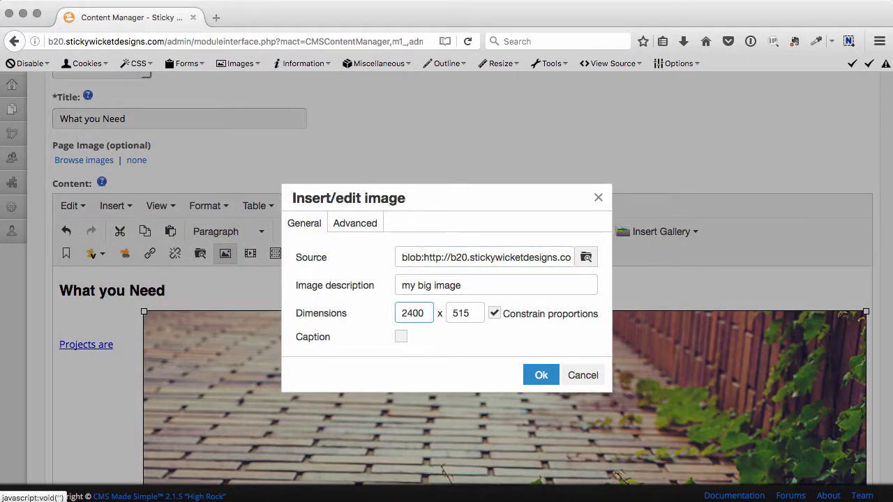
key(Tab)
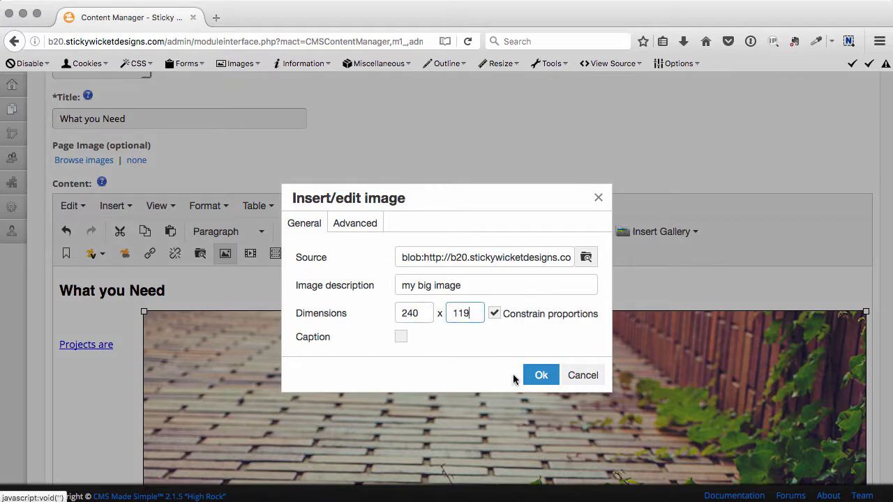
click(541, 375)
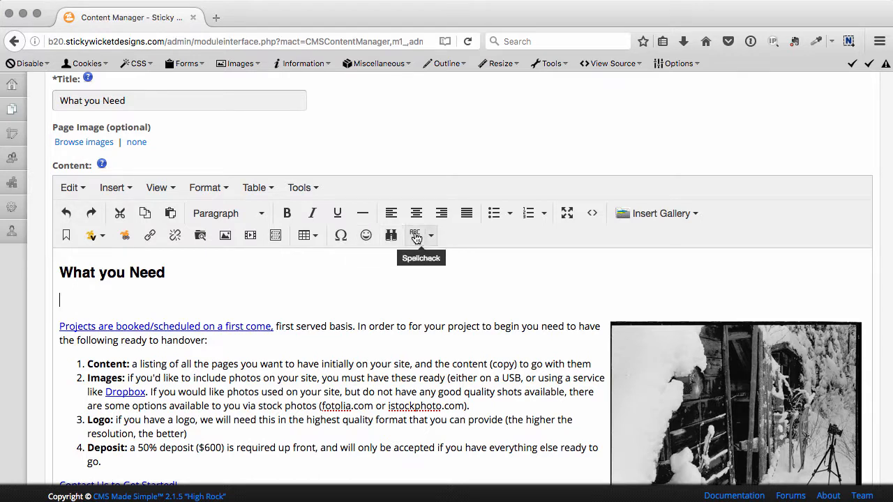
Examine the languages offered for spellchecking the page content.
click(432, 236)
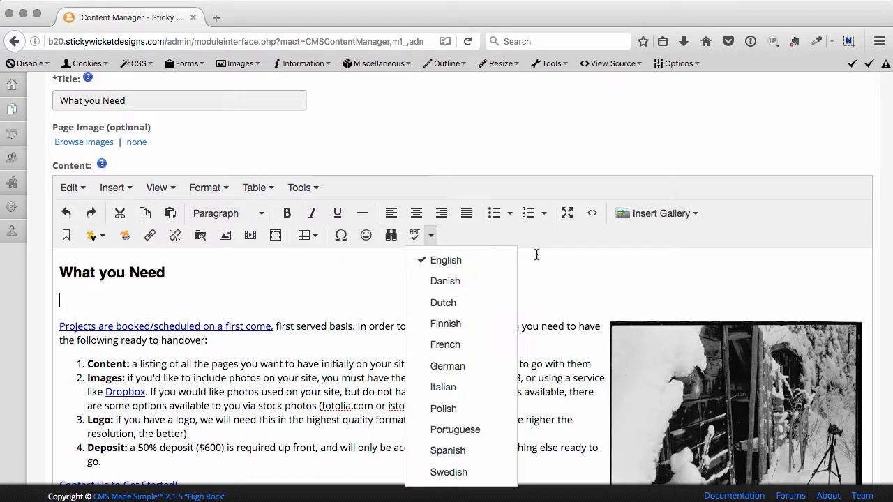
click(545, 286)
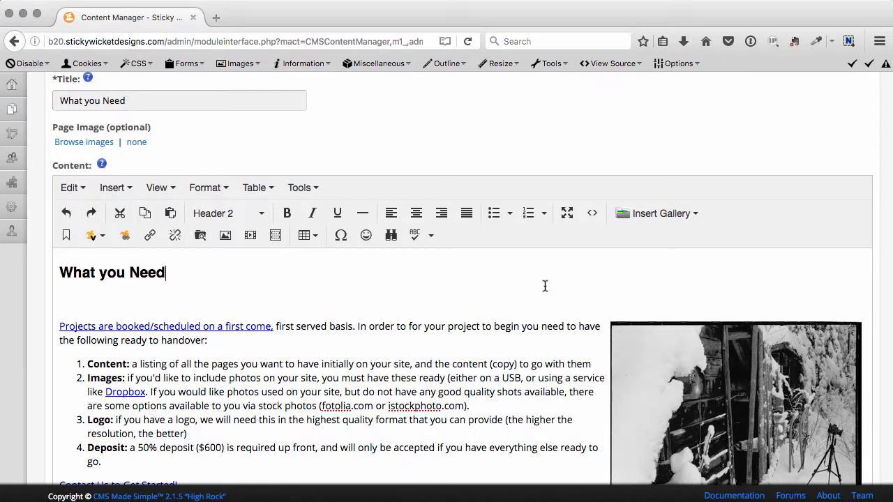
Insert a video after the "What you Need" heading using its copied embed code.
click(250, 237)
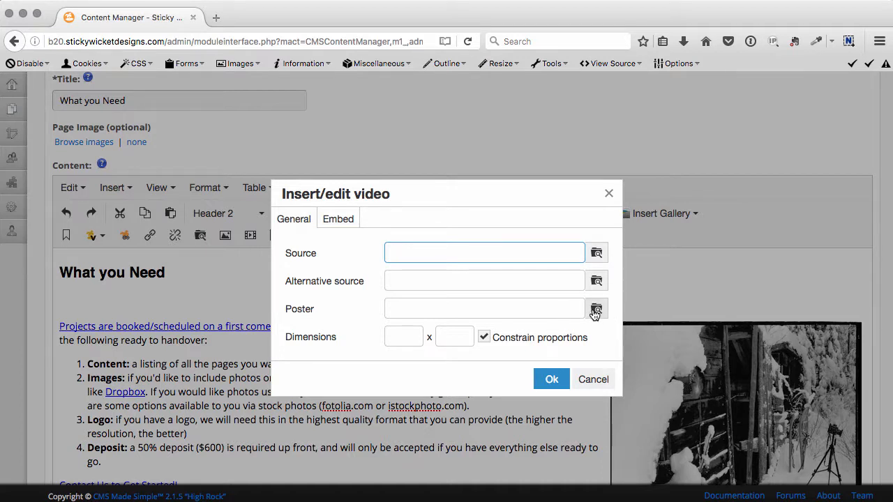
click(346, 222)
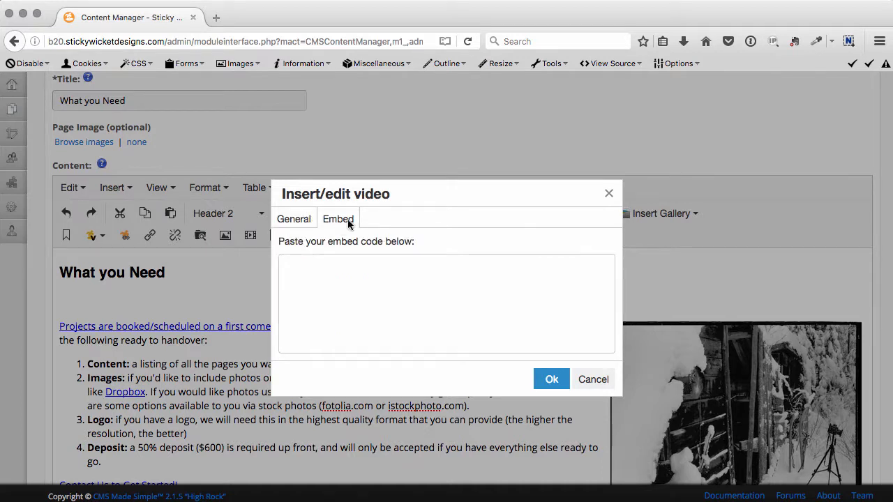
click(415, 266)
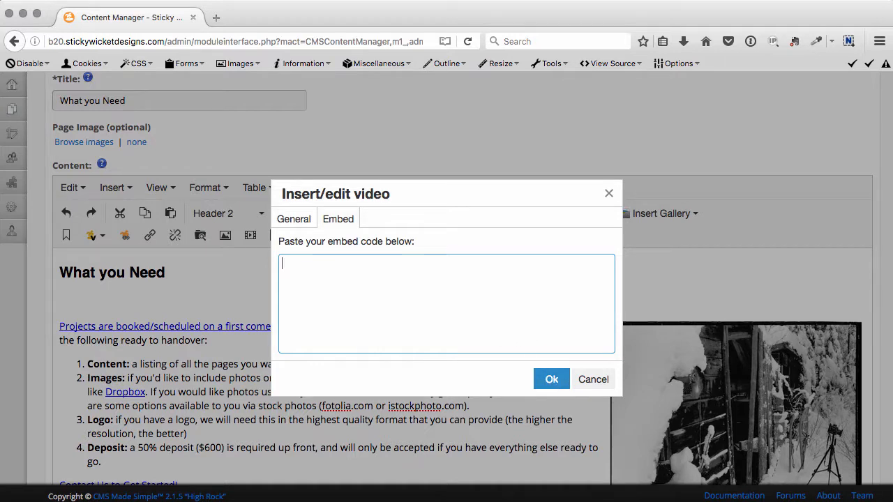
key(super+Tab)
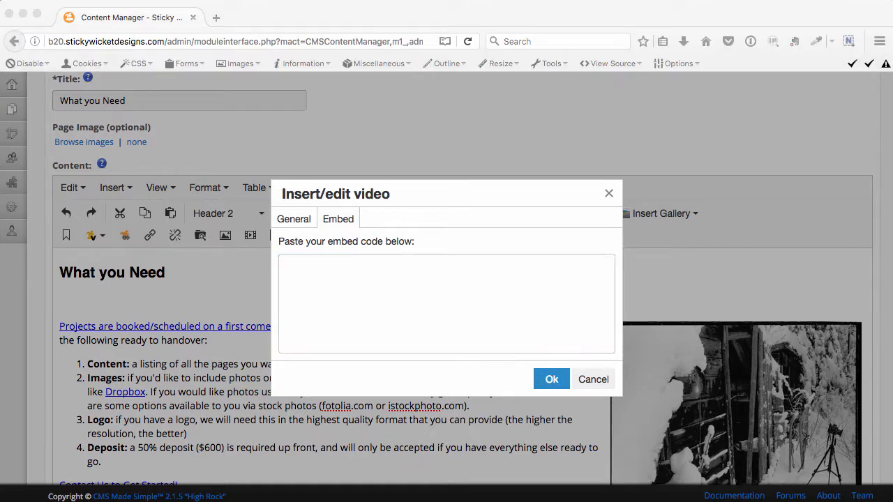
click(488, 307)
text(<iframe width="560" height="315" src="https://www.youtube.com/embed/KcO6Knrz5rw" frameborder="0" allowfullscreen></iframe>)
click(552, 379)
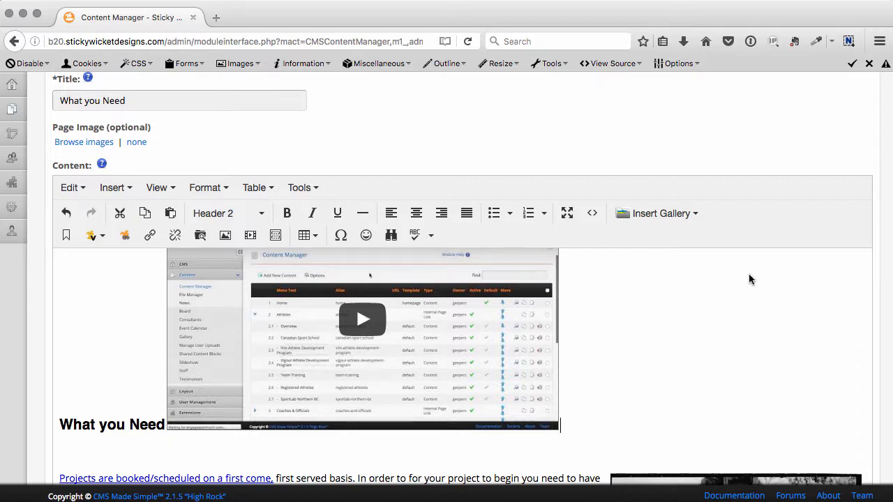
Undo the video embed and the blank line added beneath the "What you Need" heading.
scroll(714, 137, up, 3)
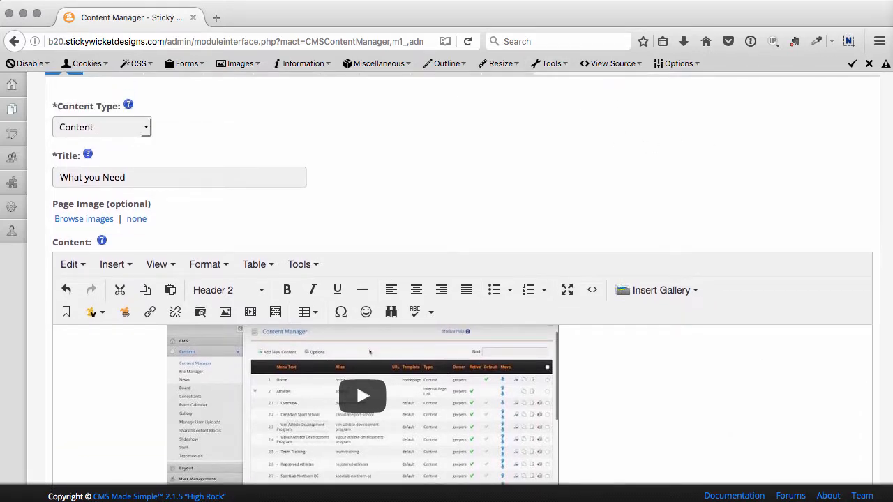
scroll(695, 283, down, 3)
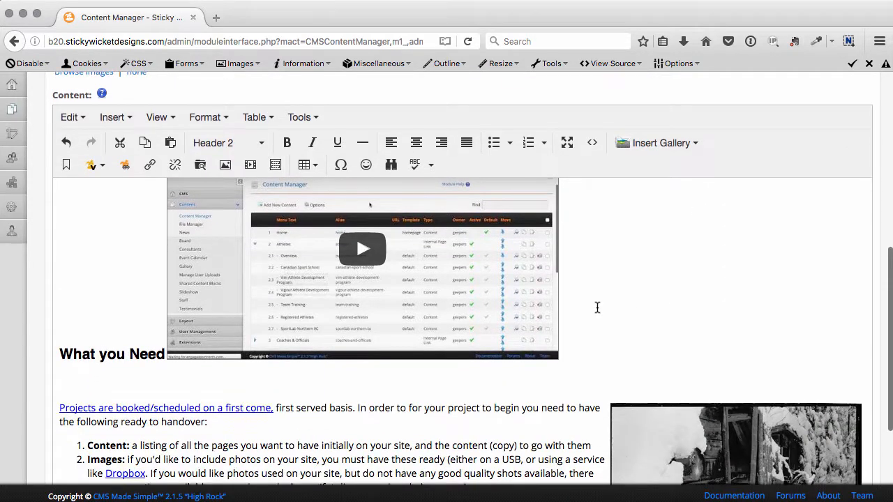
click(66, 145)
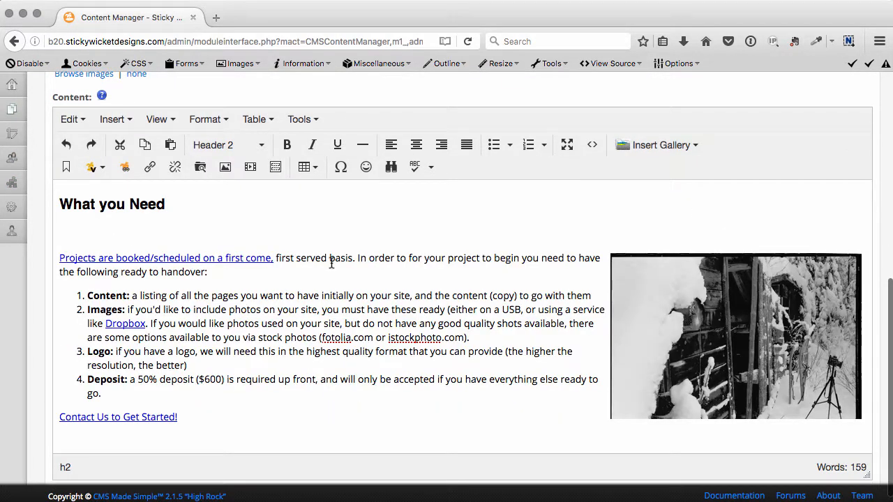
click(66, 144)
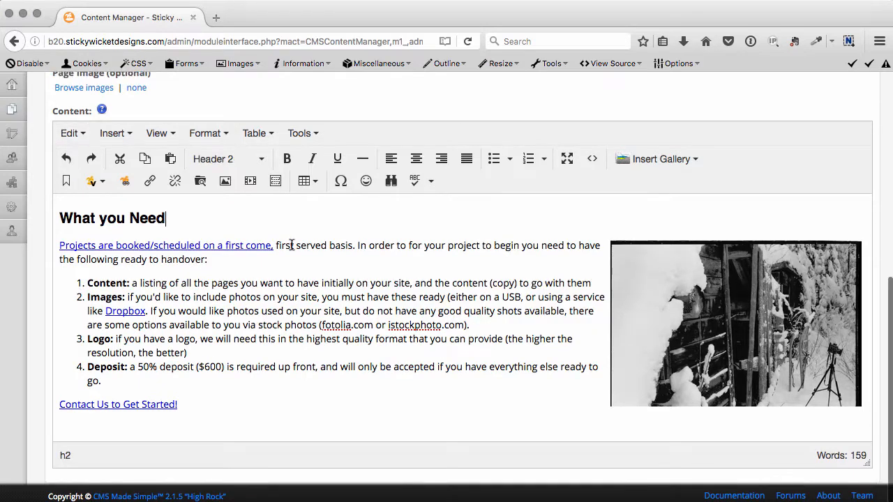
Examine the content editor's available commands for editing, inserting, viewing, formatting and tables.
scroll(547, 328, up, 2)
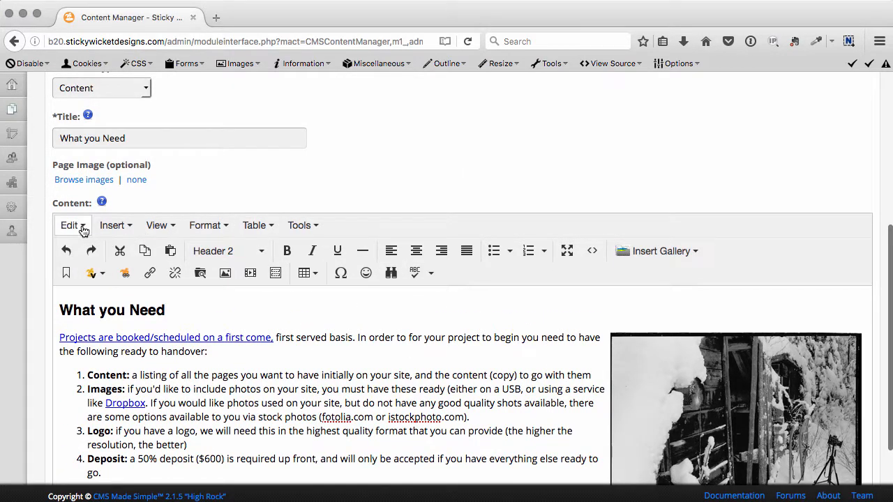
click(81, 228)
click(466, 151)
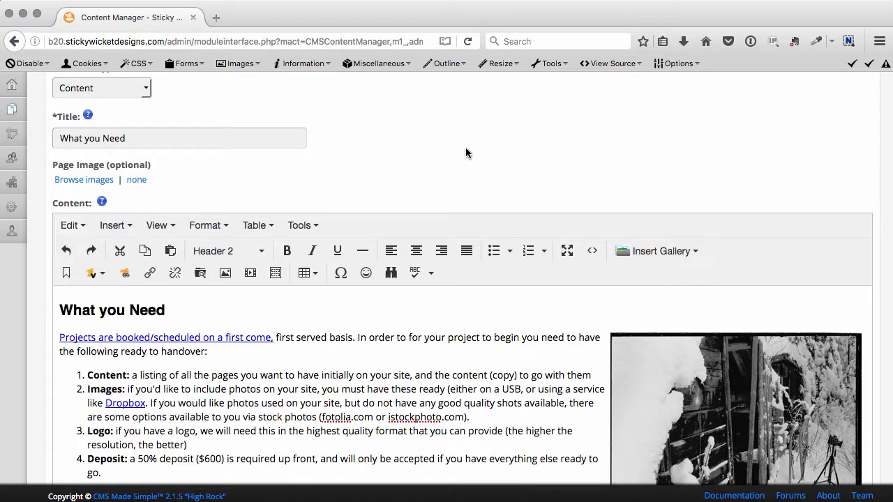
click(128, 229)
mouse_move(158, 225)
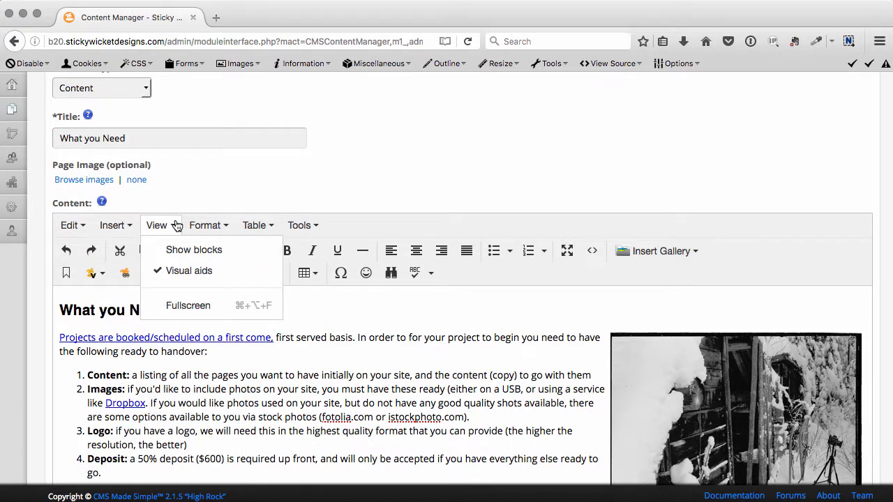
mouse_move(274, 225)
click(472, 329)
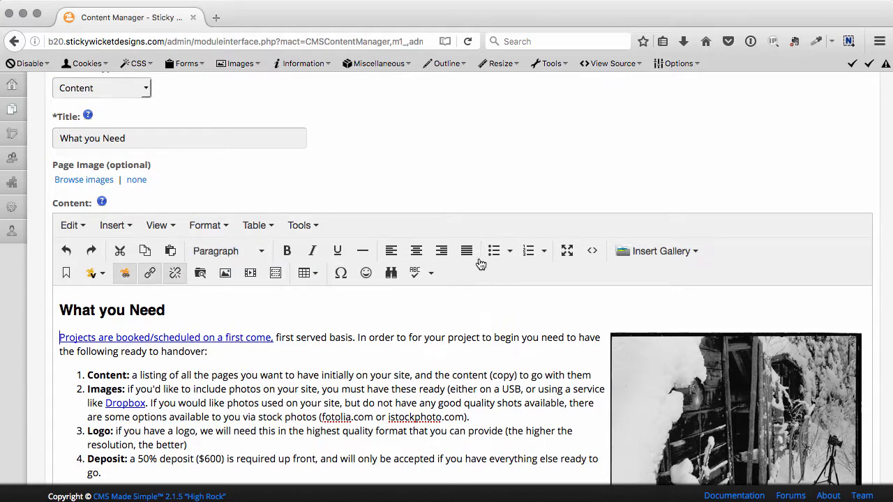
Examine the context commands offered for the intro paragraph, the word "quality" and the Dropbox link.
right_click(330, 333)
right_click(301, 365)
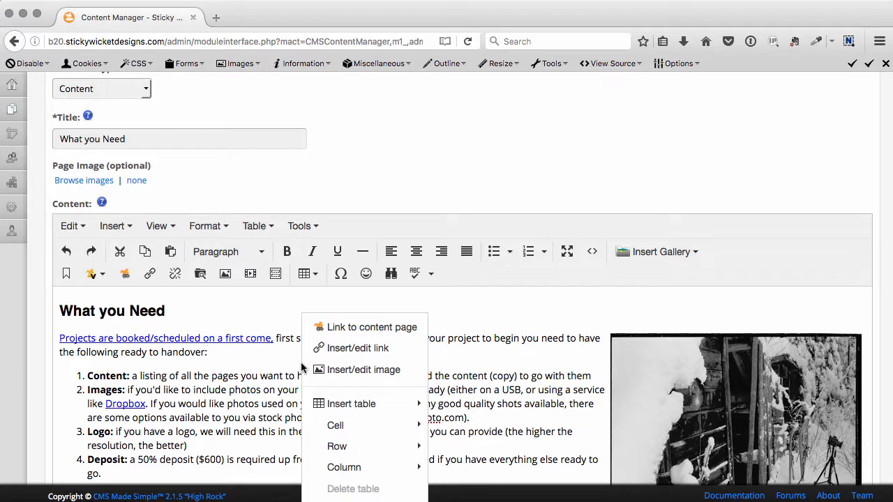
scroll(544, 345, down, 2)
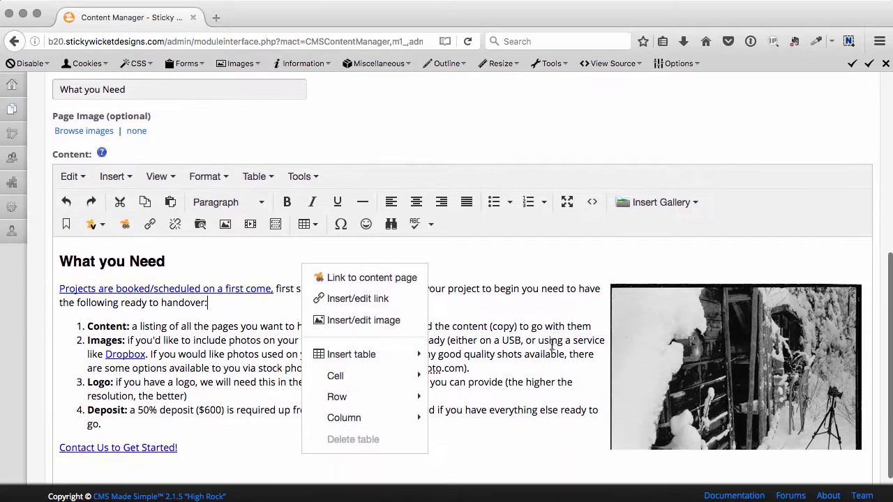
double_click(488, 354)
right_click(488, 354)
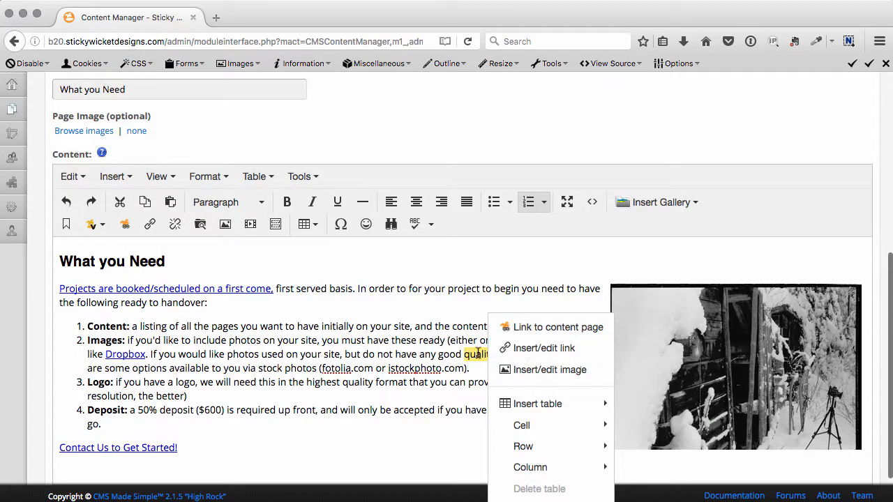
click(427, 351)
right_click(128, 354)
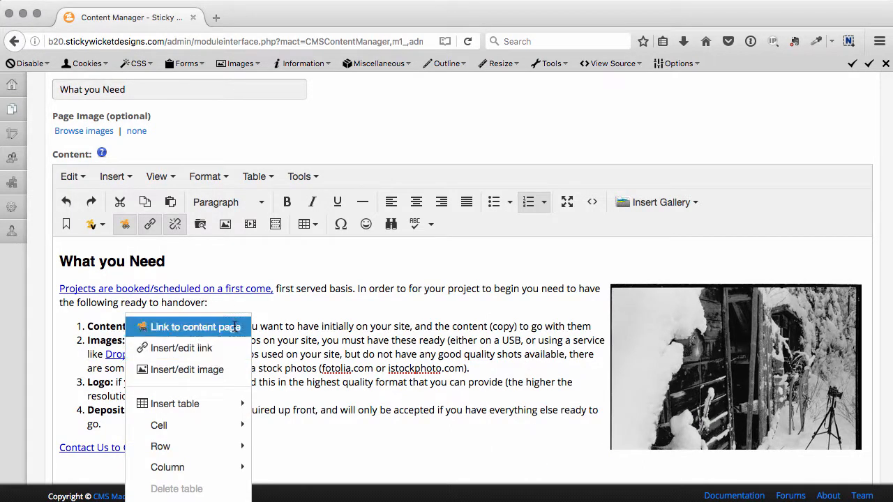
scroll(395, 296, down, 1)
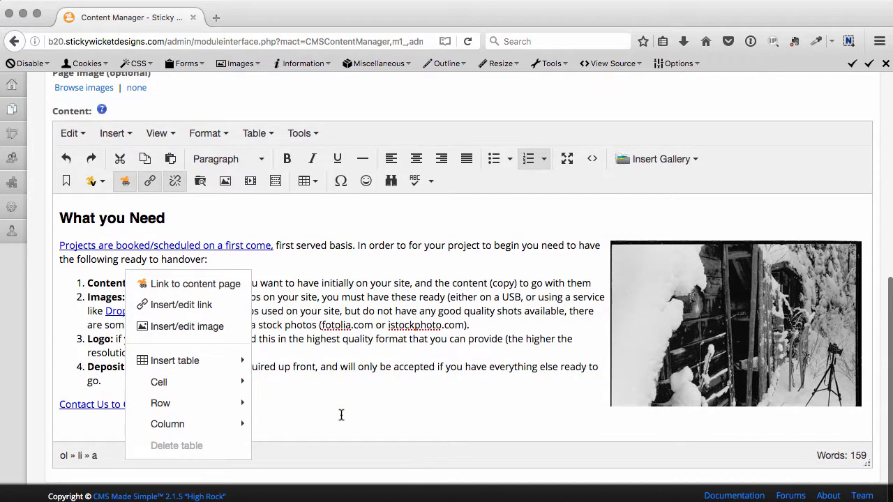
click(341, 415)
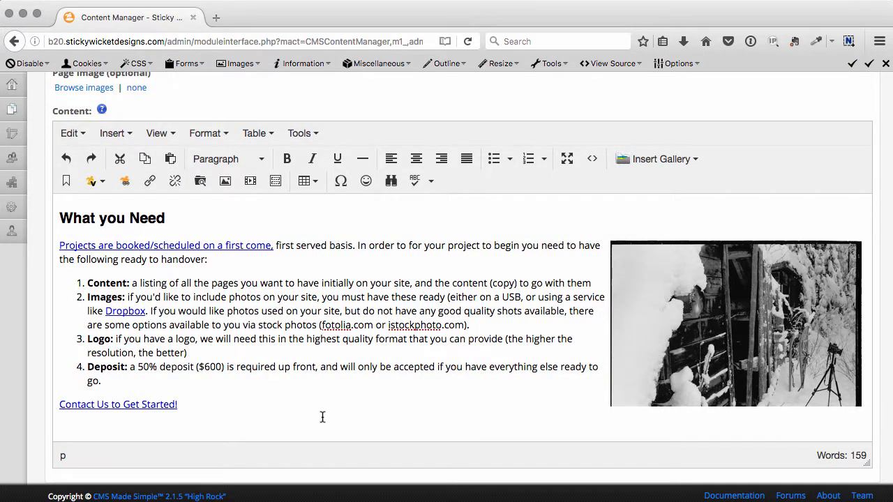
scroll(322, 417, up, 8)
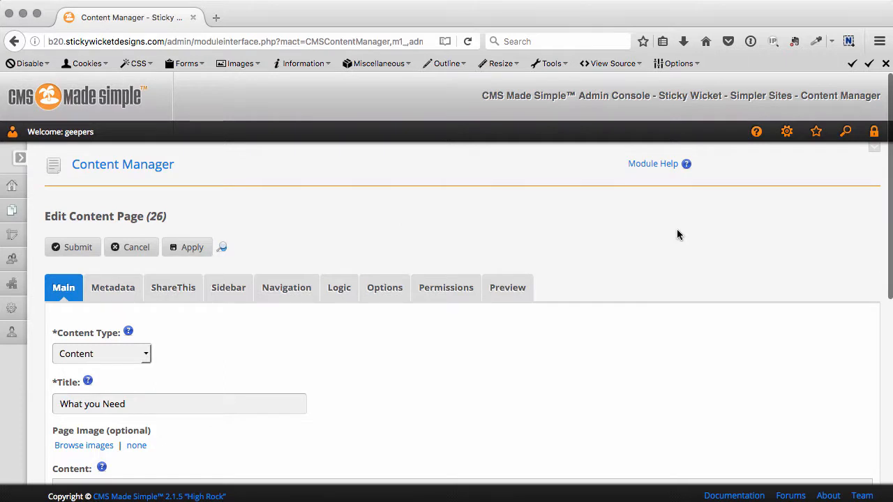